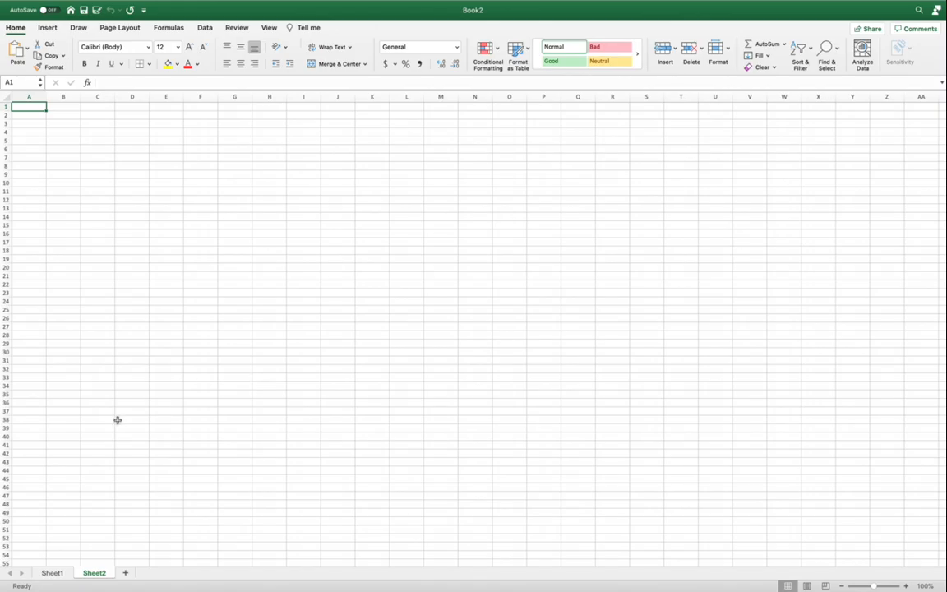
Add a new worksheet after Sheet2, and delete that new worksheet again
click(51, 573)
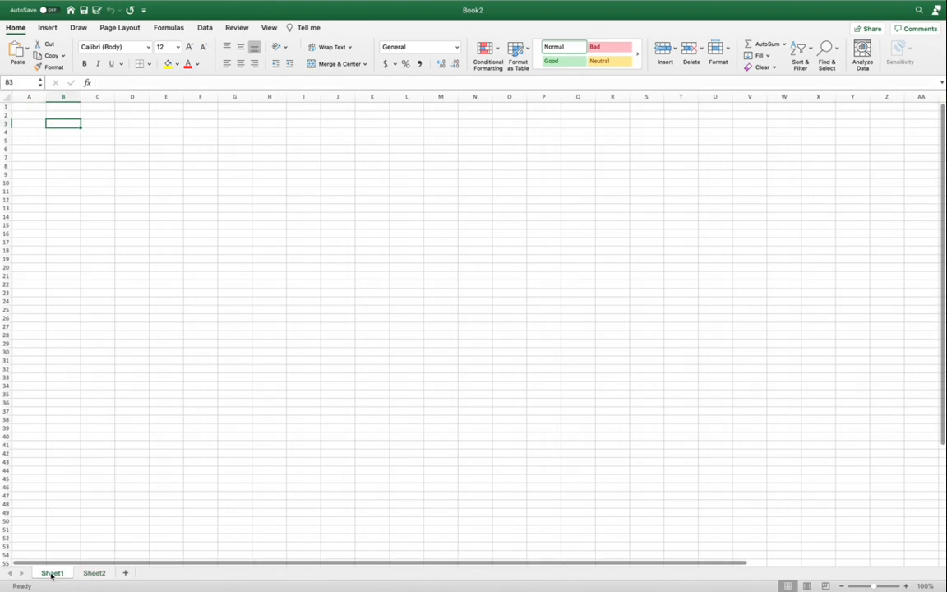
click(93, 574)
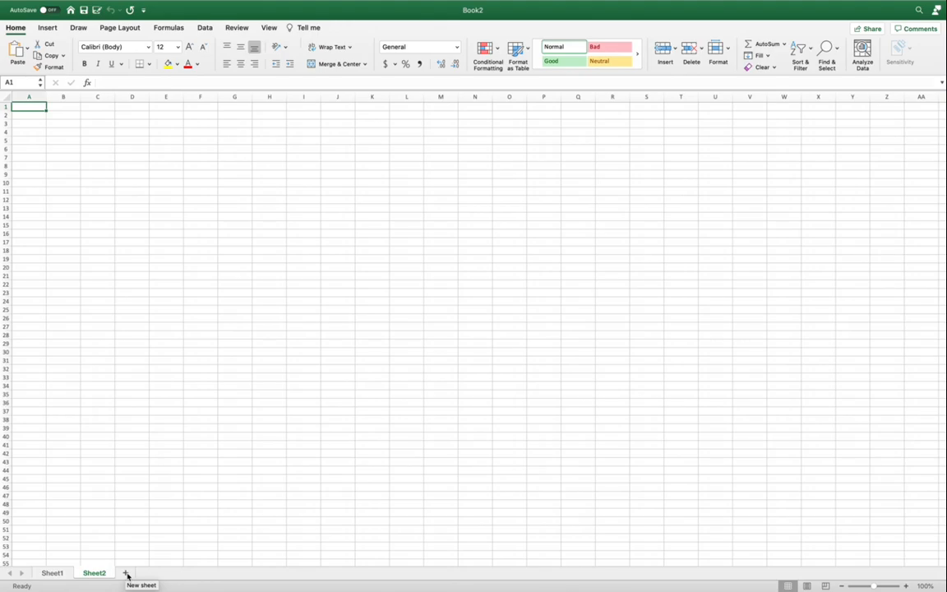
click(126, 573)
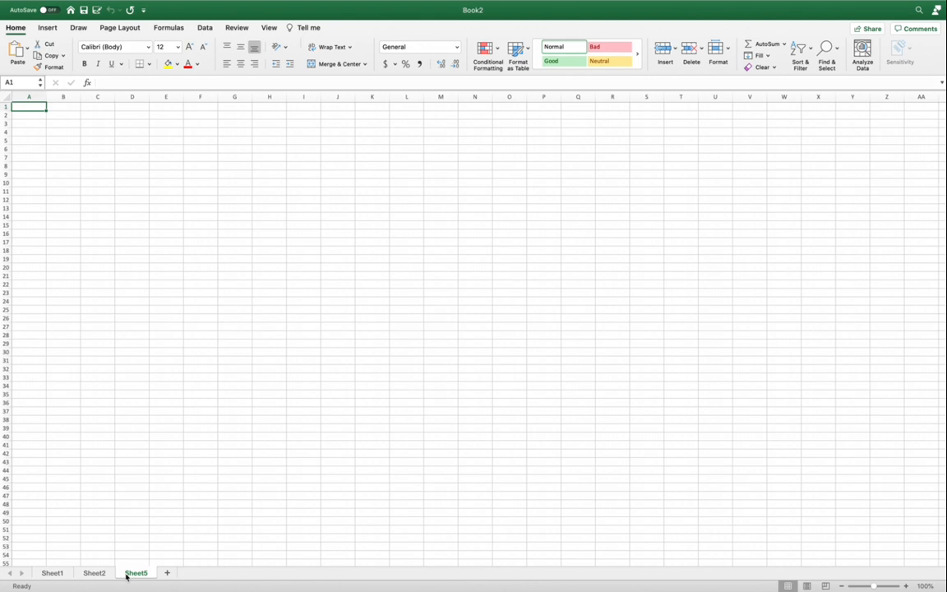
right_click(126, 574)
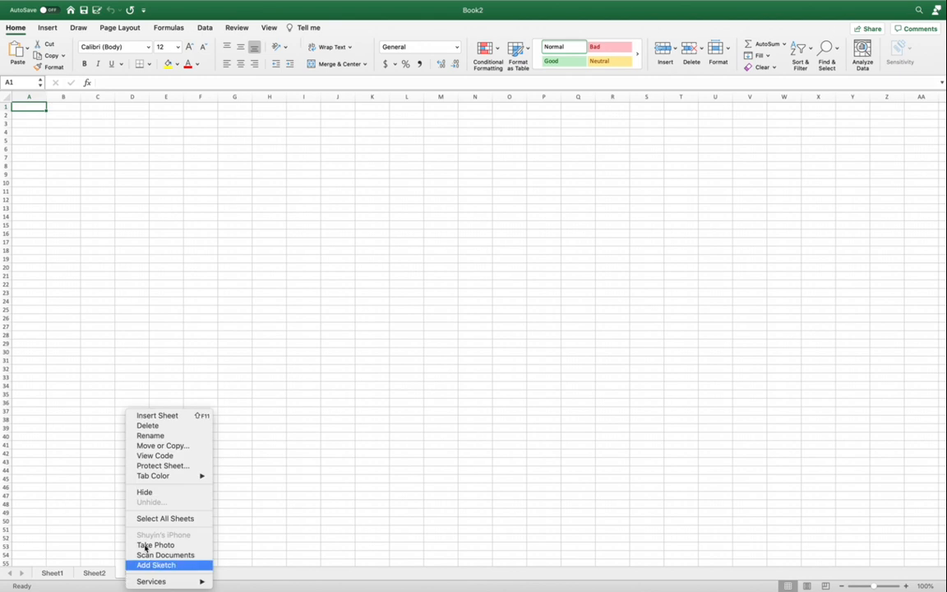
click(190, 428)
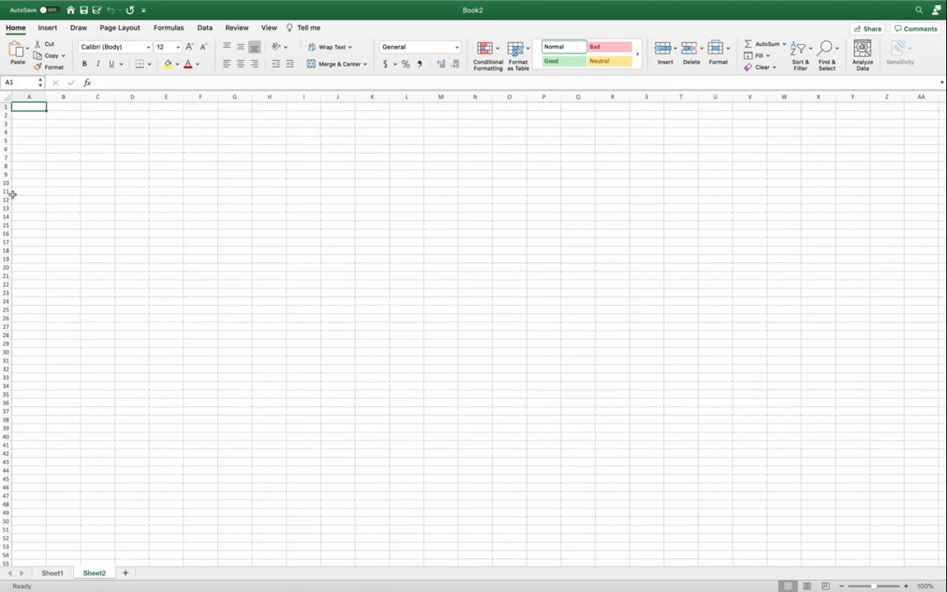
Enter 3 in cell B3 and the letter a in cell B4 of Sheet2
click(65, 123)
text(3)
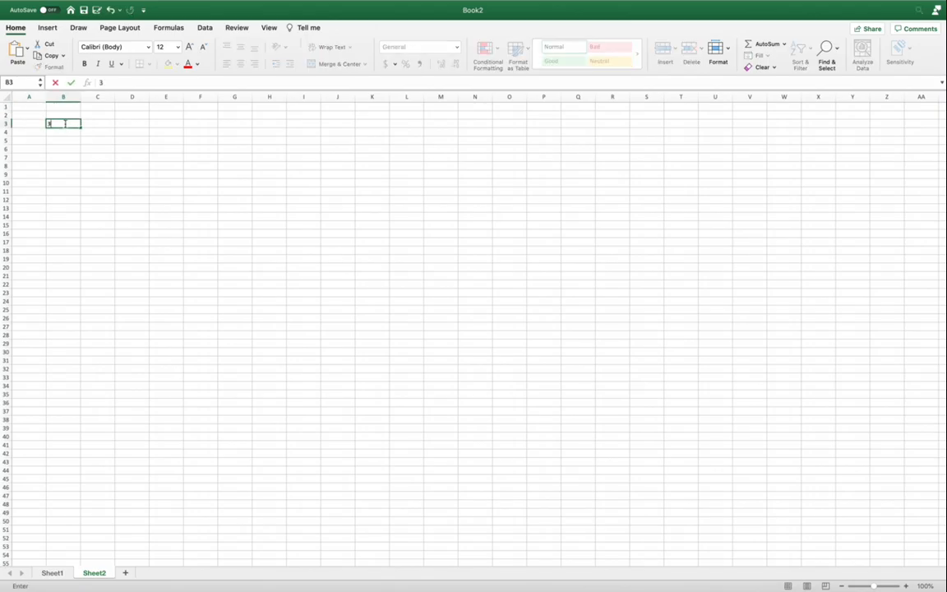
key(Return)
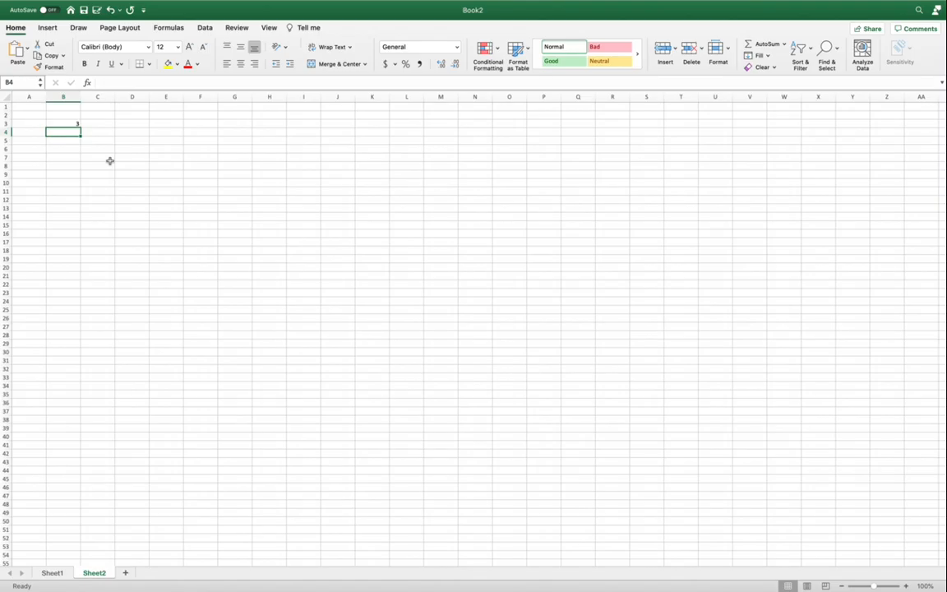
text(a)
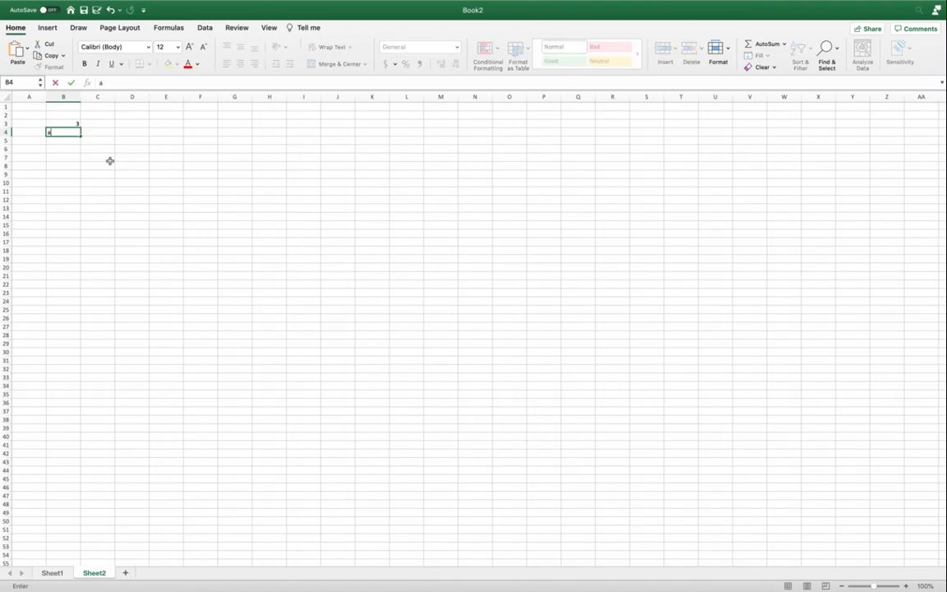
key(Return)
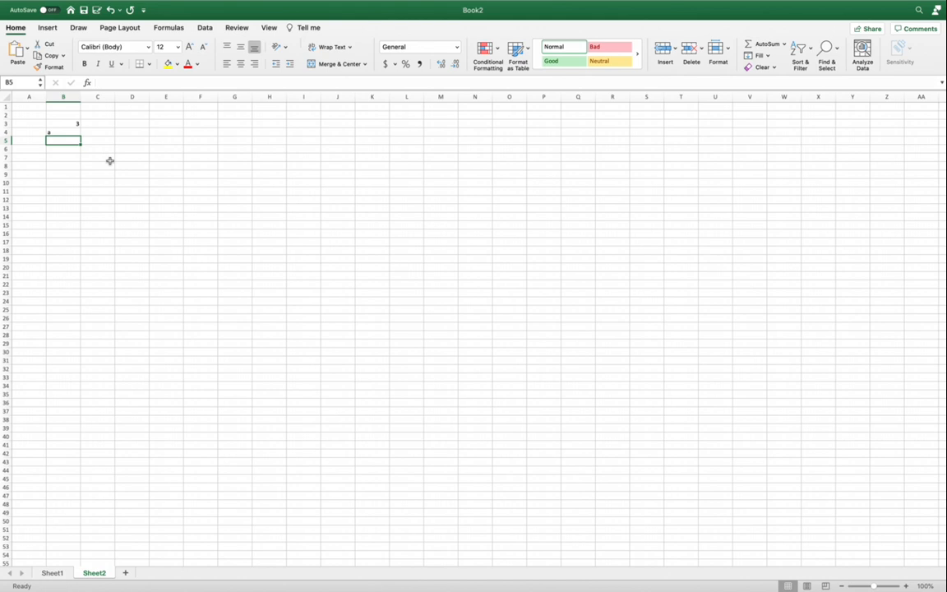
key(Down)
key(Down)
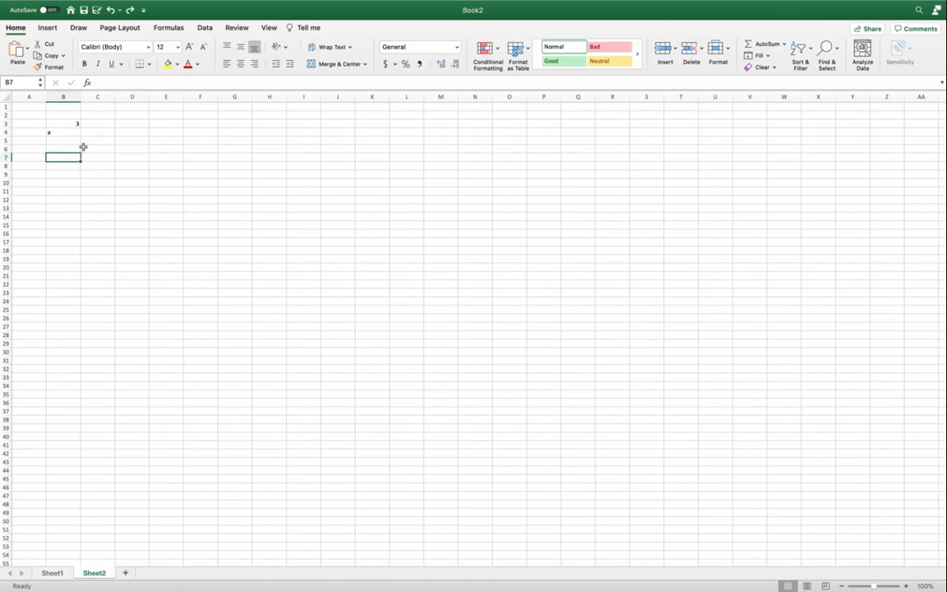
Set the font of the entire Sheet2 worksheet to Arial, size 20
click(5, 96)
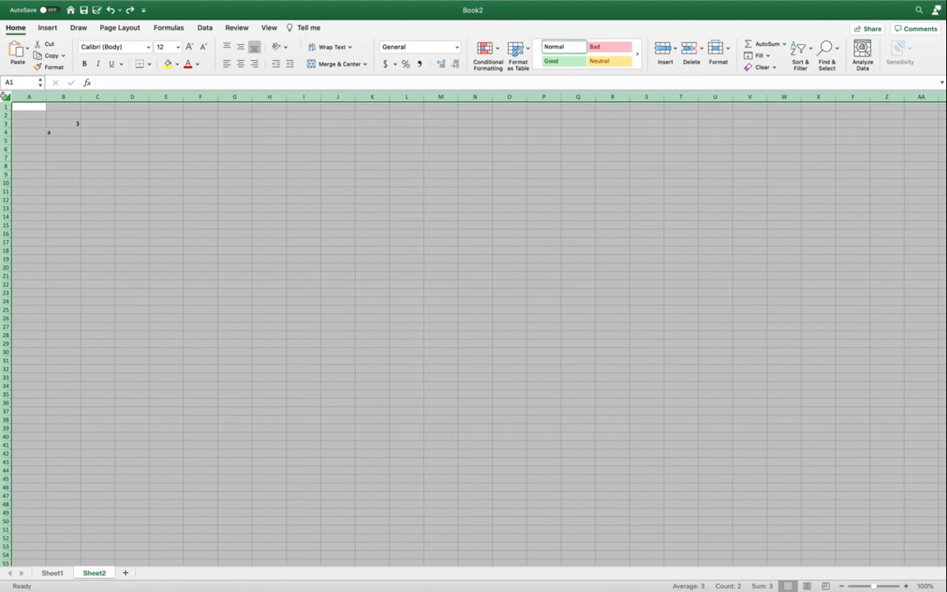
click(148, 47)
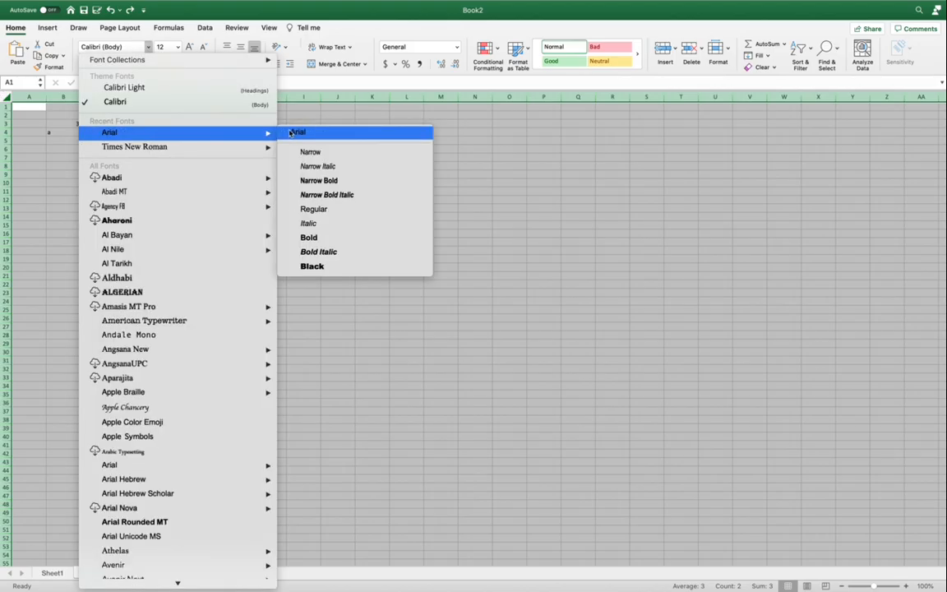
click(289, 133)
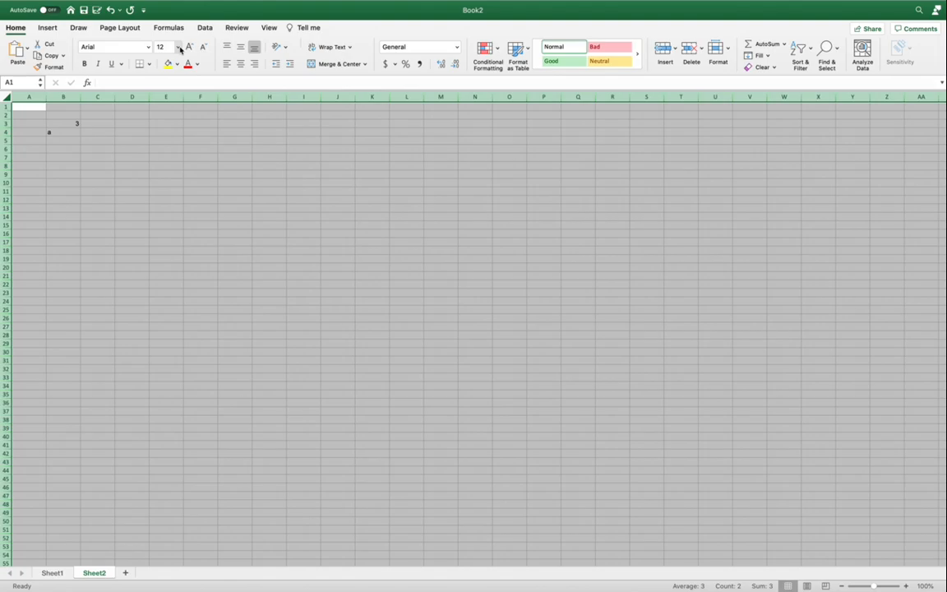
click(179, 48)
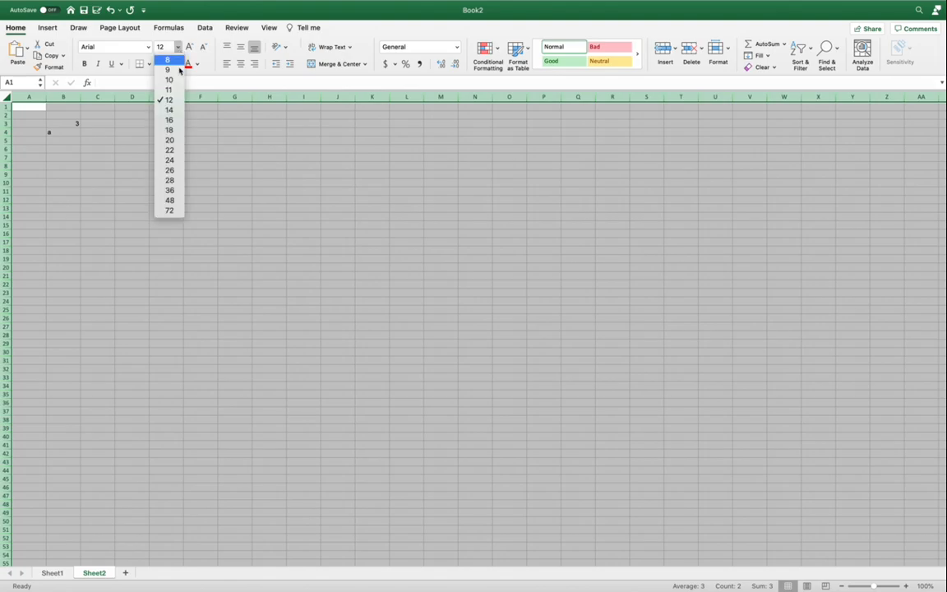
click(175, 141)
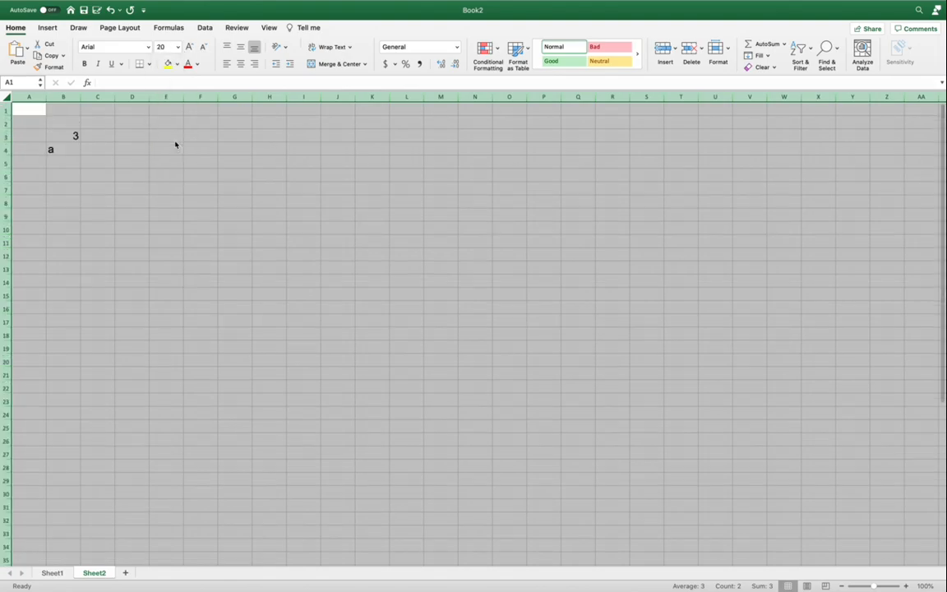
Format the number in cell B3 as bold, red and horizontally centered
click(69, 137)
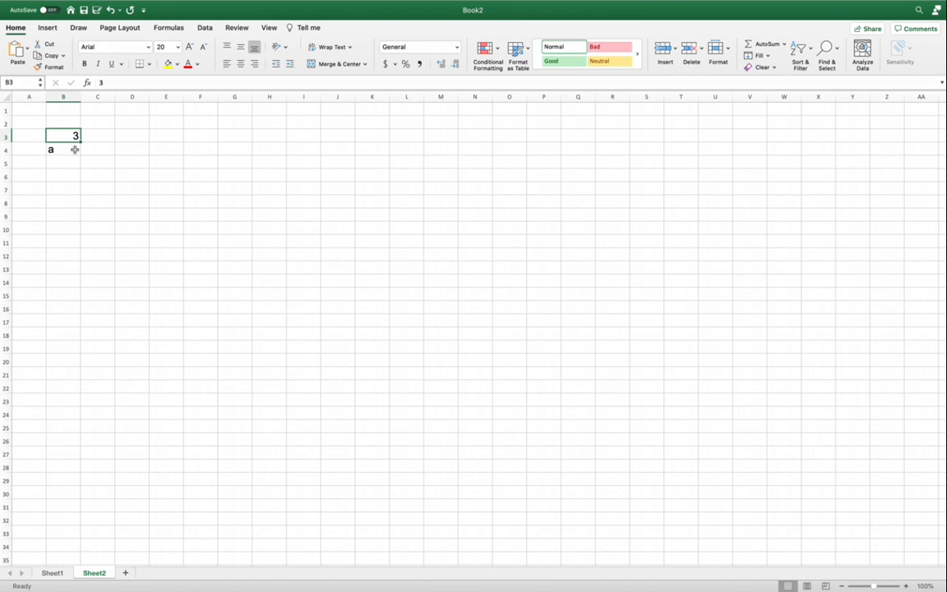
click(86, 66)
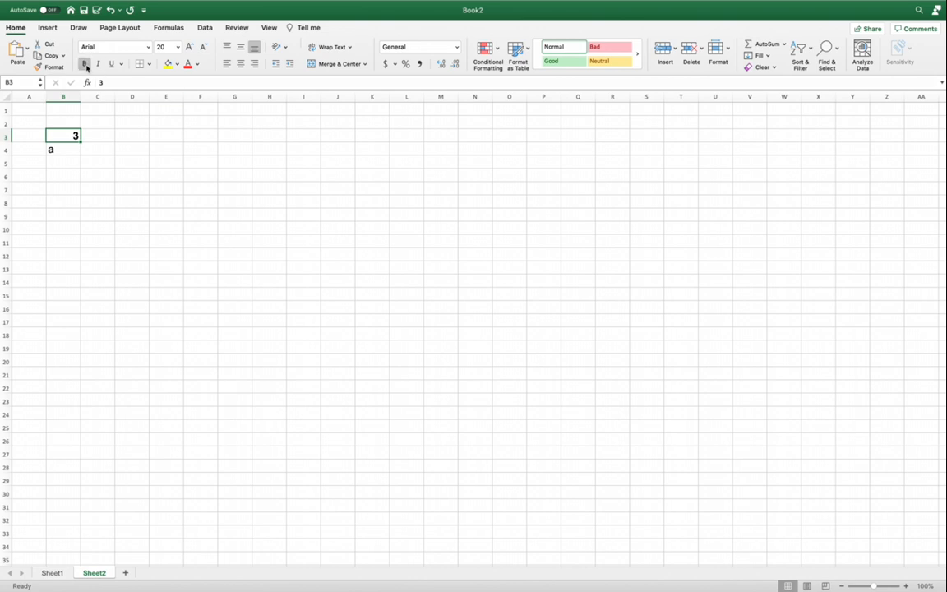
click(197, 64)
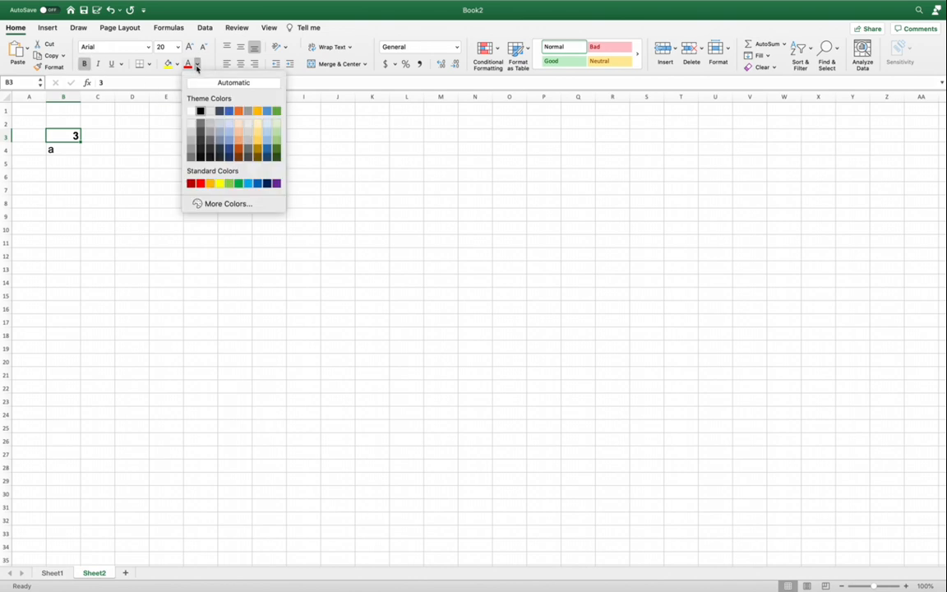
click(200, 183)
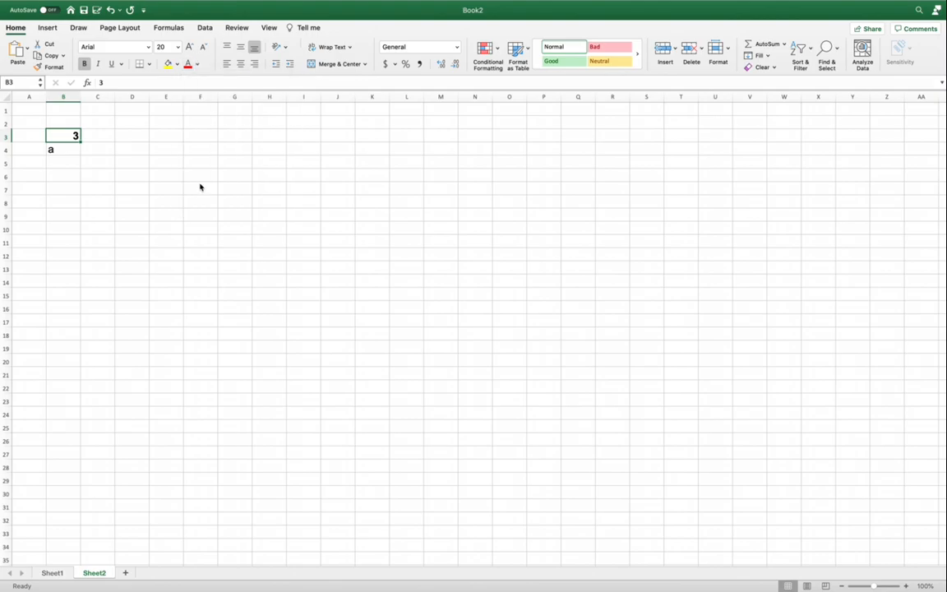
click(240, 67)
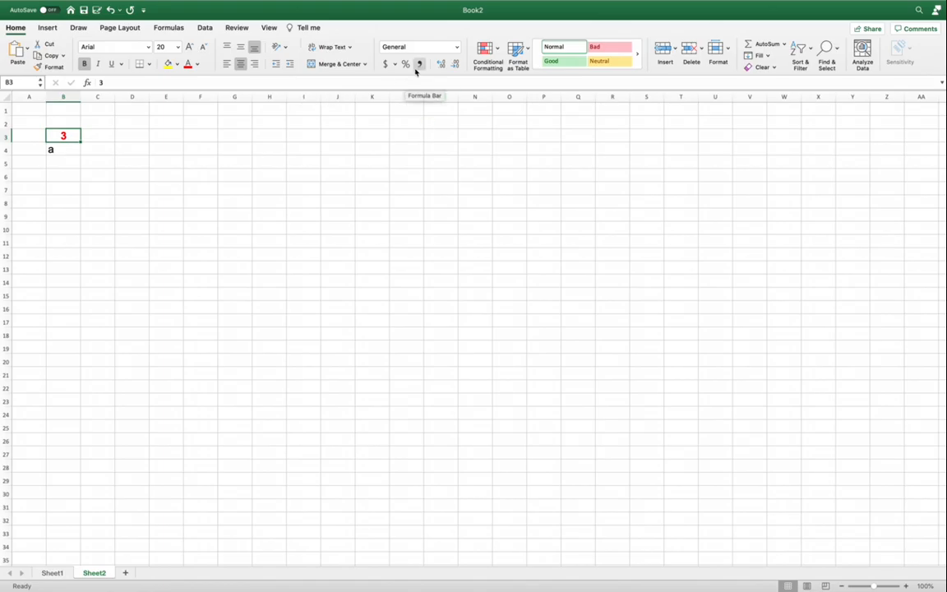
Try two decimal places and the percent format on cell B3, and finish with the dollar accounting format
click(441, 65)
click(441, 66)
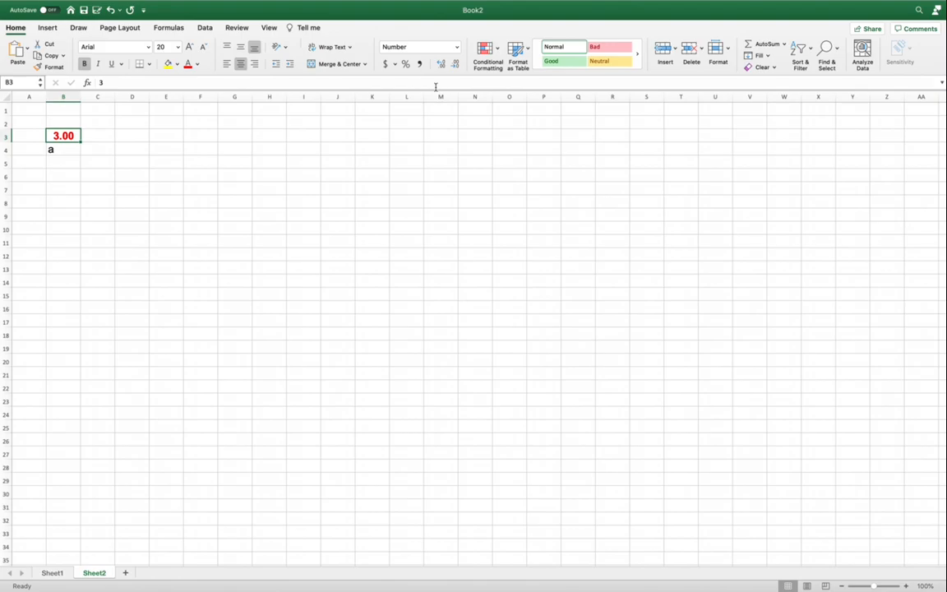
click(406, 66)
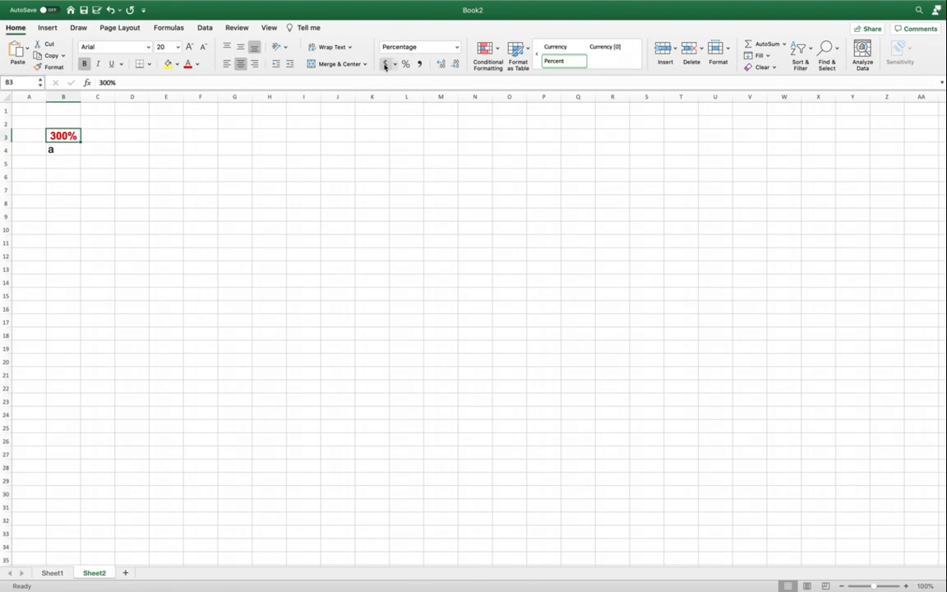
click(385, 65)
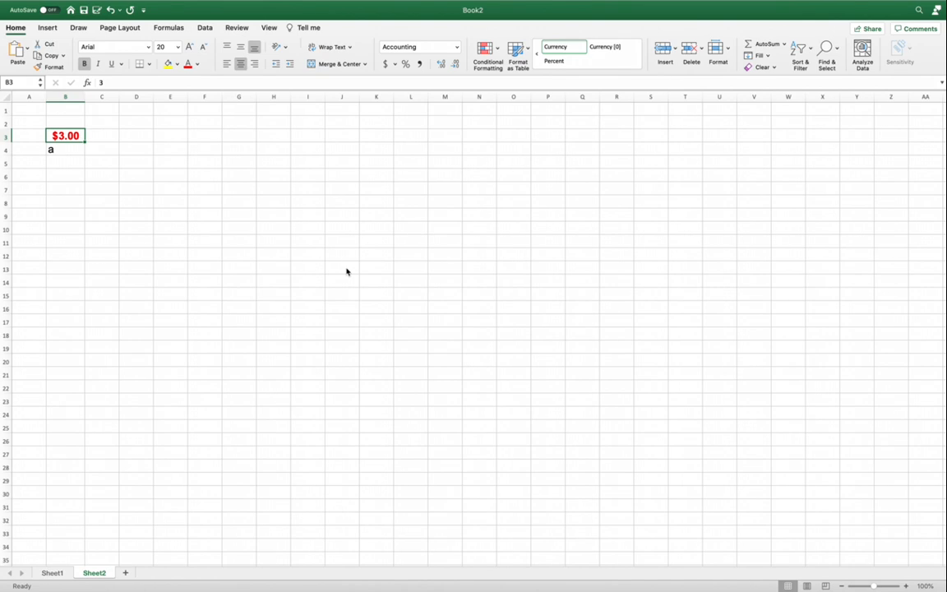
Enter the numbers 5, 4, 3, 2 and 1 down cells D3 to D7
click(131, 136)
text(5)
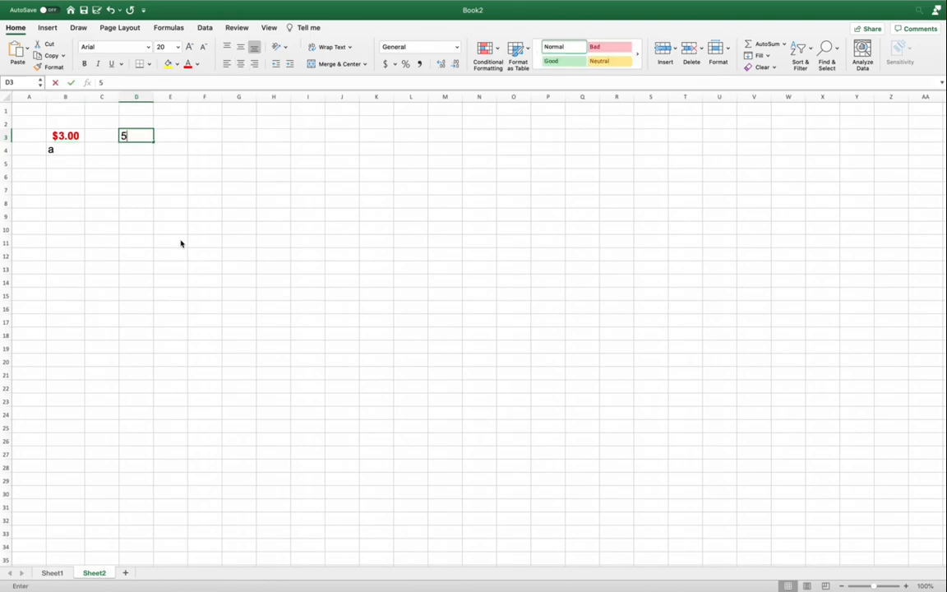
key(Return)
text(4)
key(Return)
text(3)
key(Return)
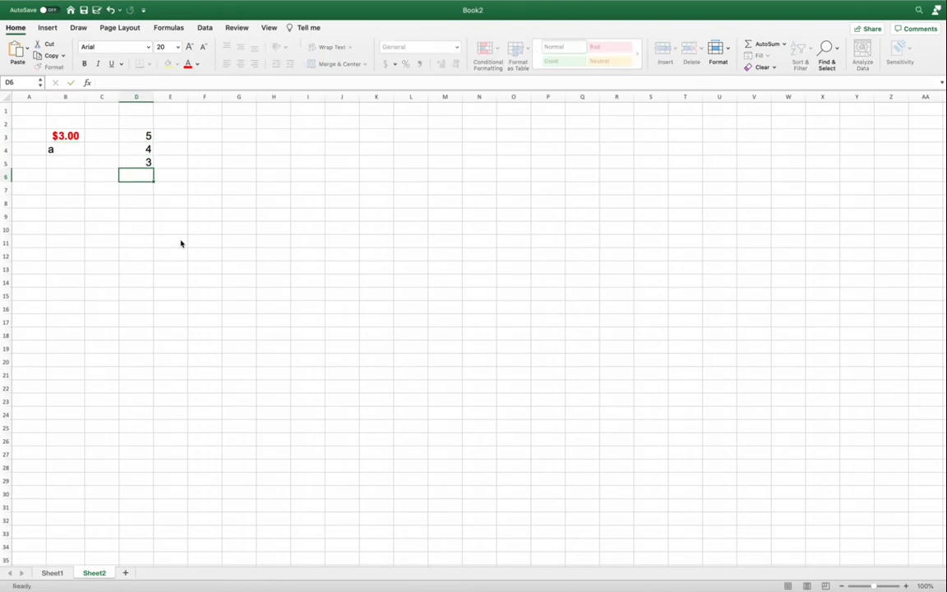
text(2)
key(Return)
text(1)
key(Return)
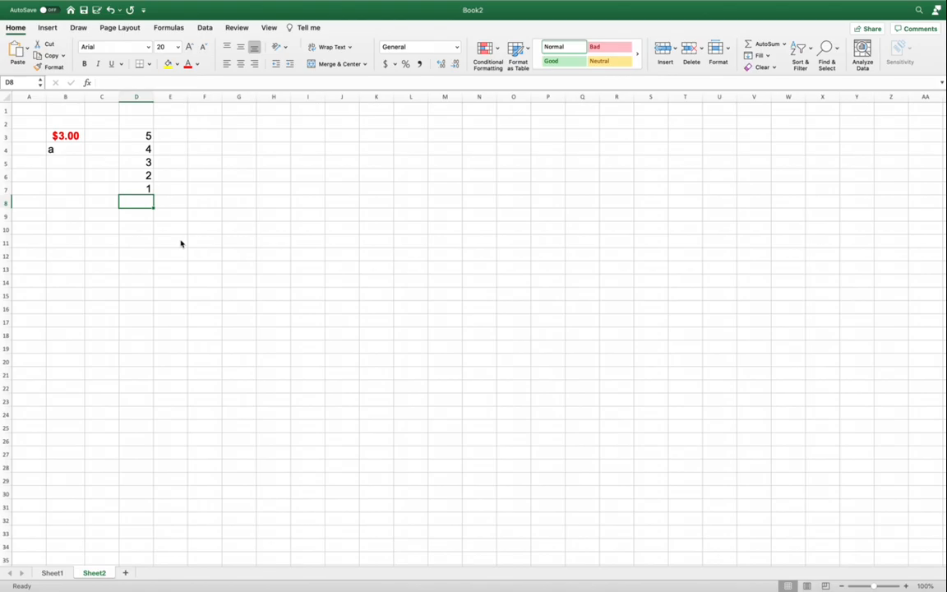
Give the range D3:D7 a yellow fill and a thick box border
click(134, 133)
drag(134, 133, 144, 190)
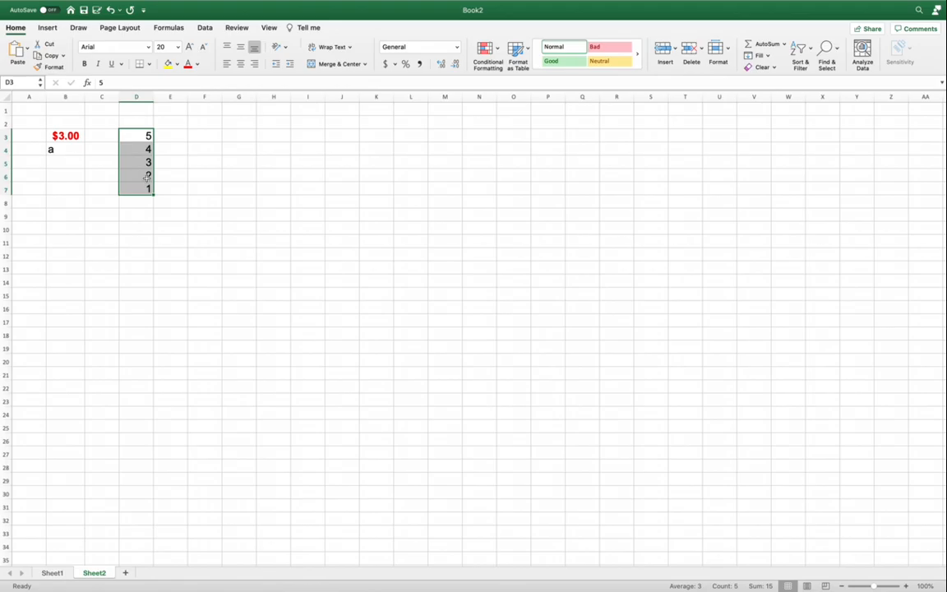
click(176, 65)
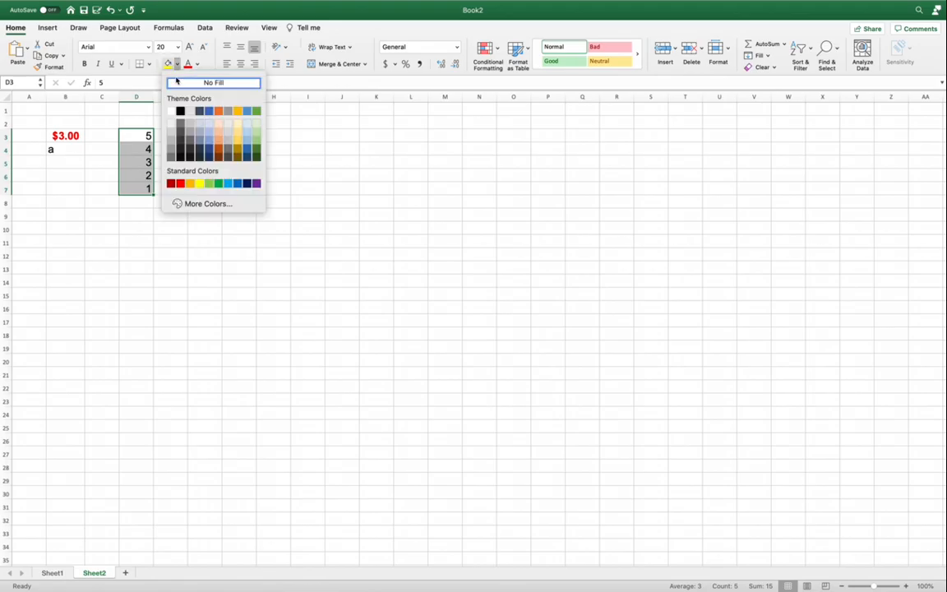
click(198, 184)
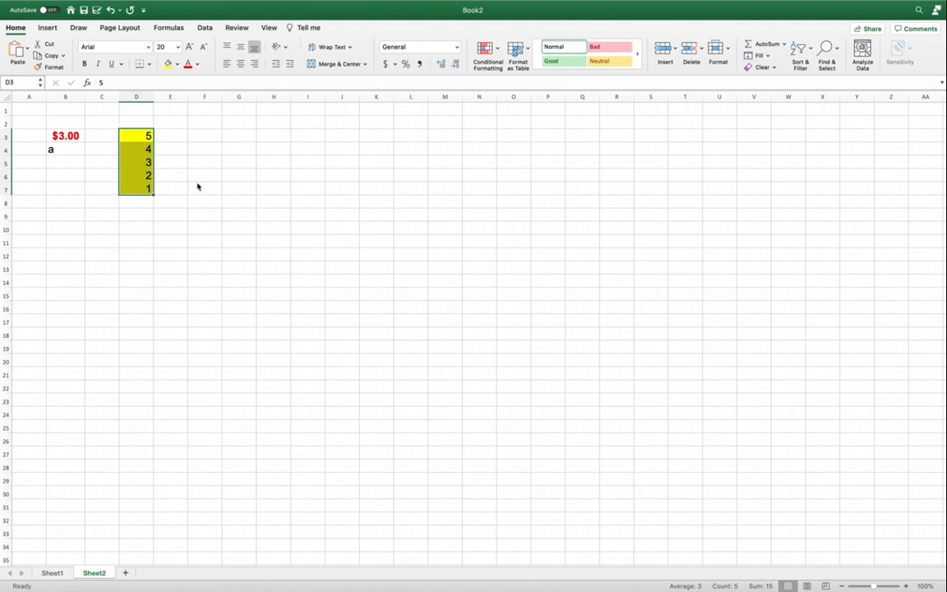
click(149, 65)
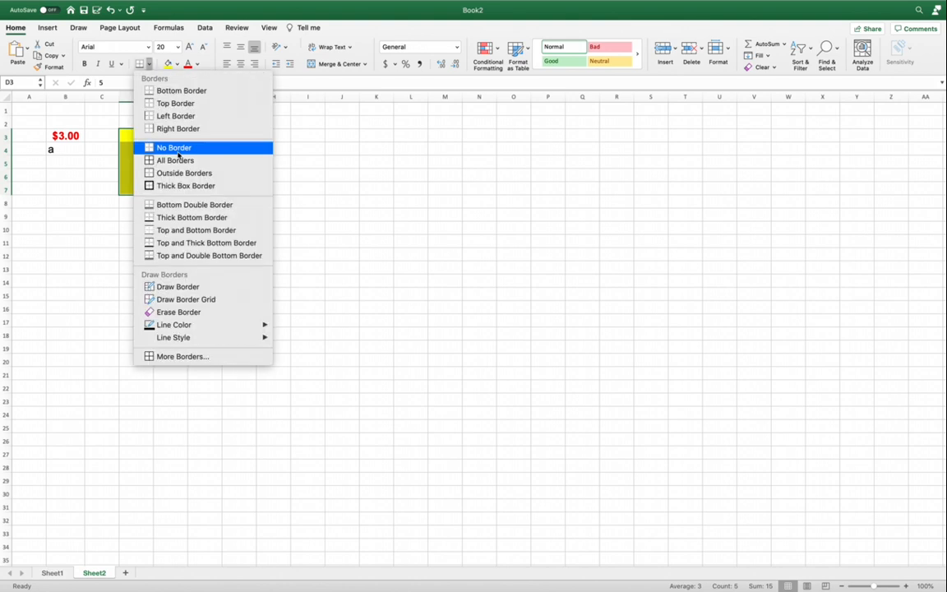
click(185, 186)
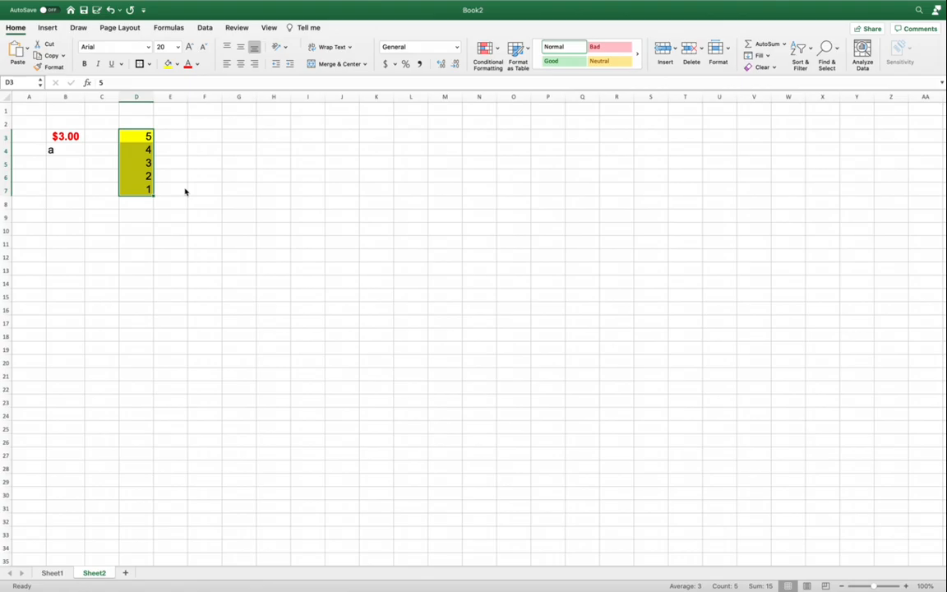
click(234, 294)
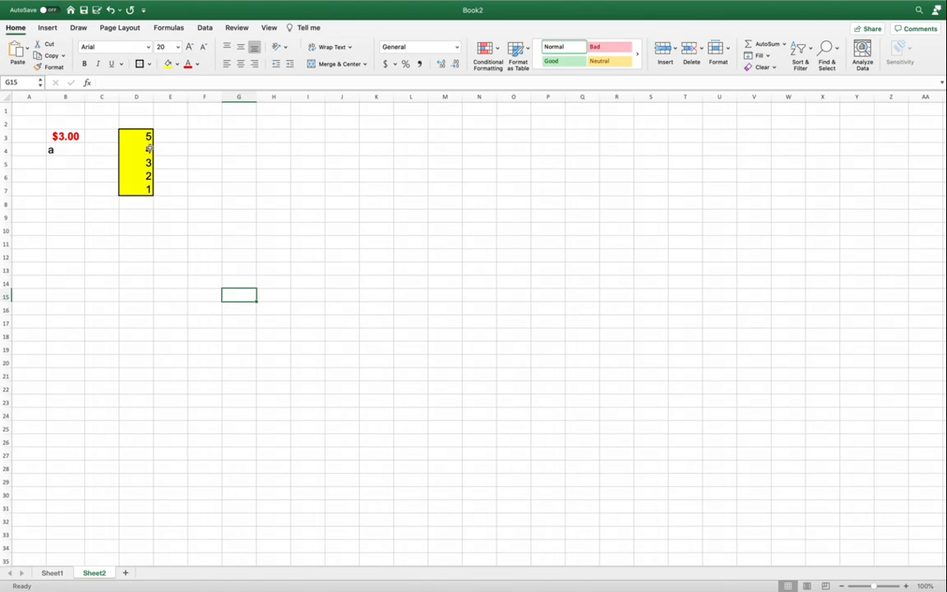
Select the separate ranges B3:B4 and D3:D7 at the same time
drag(64, 134, 66, 150)
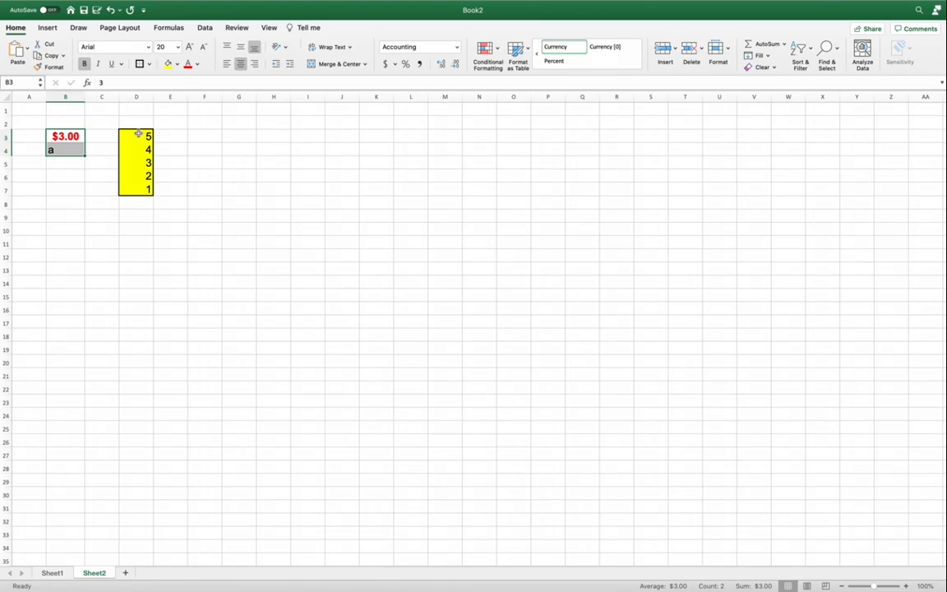
drag(139, 135, 141, 190)
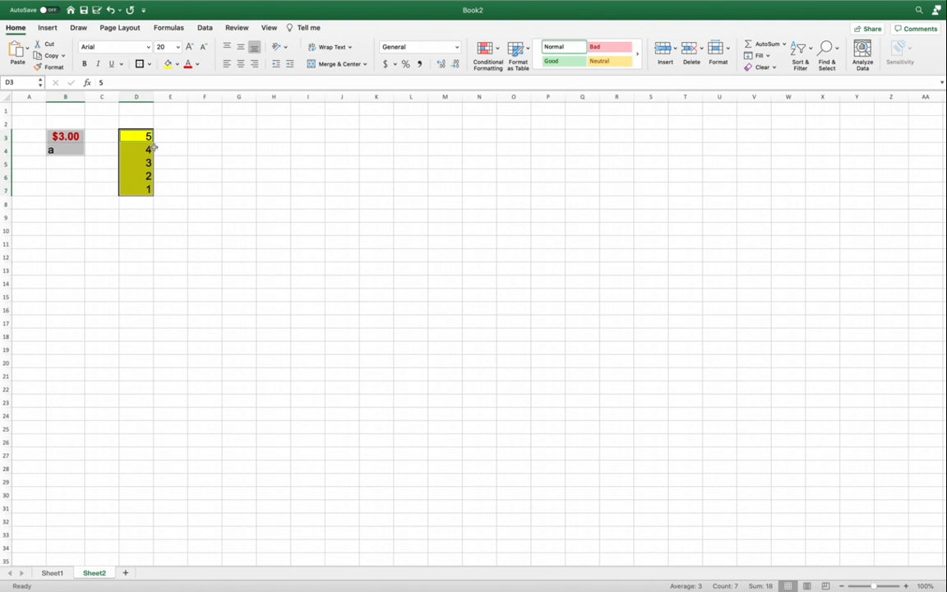
Enter "hello world" in cell G5 and "hi" in the neighbouring cell H5
click(239, 162)
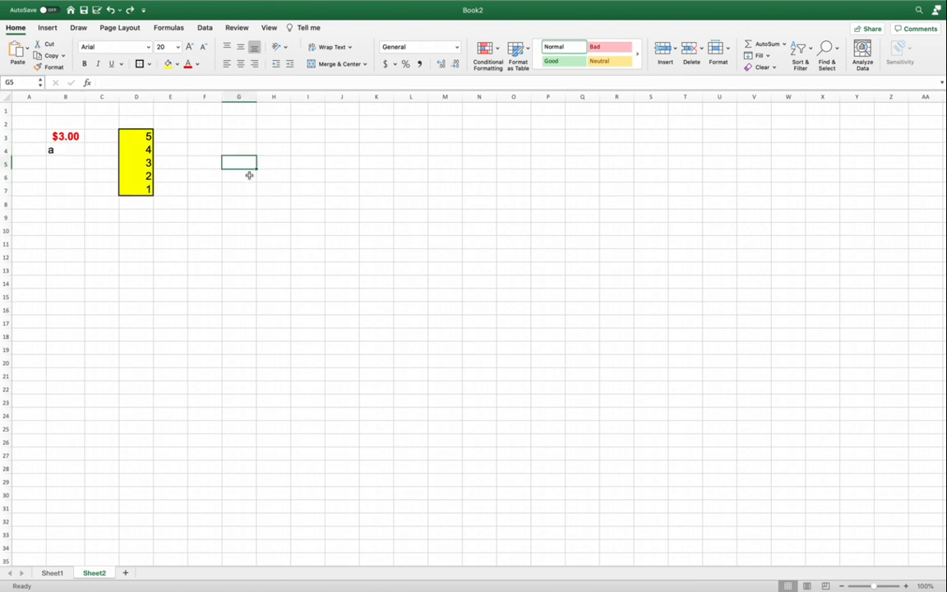
text(hello world)
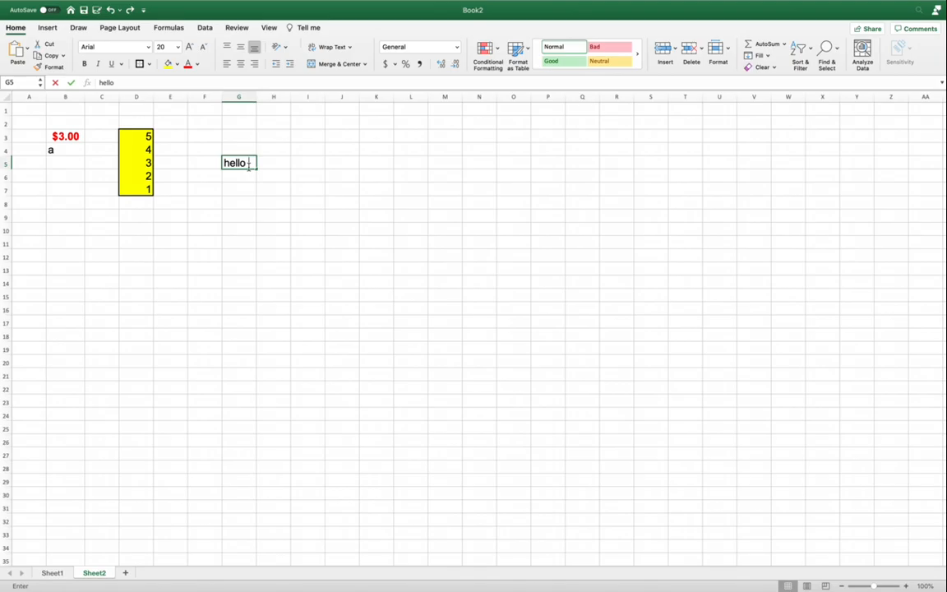
click(304, 195)
click(277, 164)
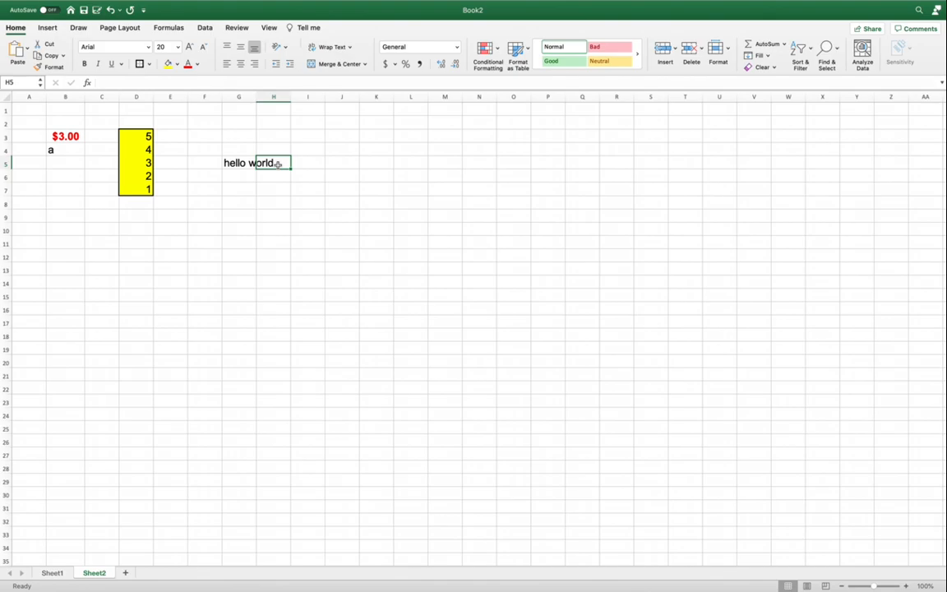
text(hi)
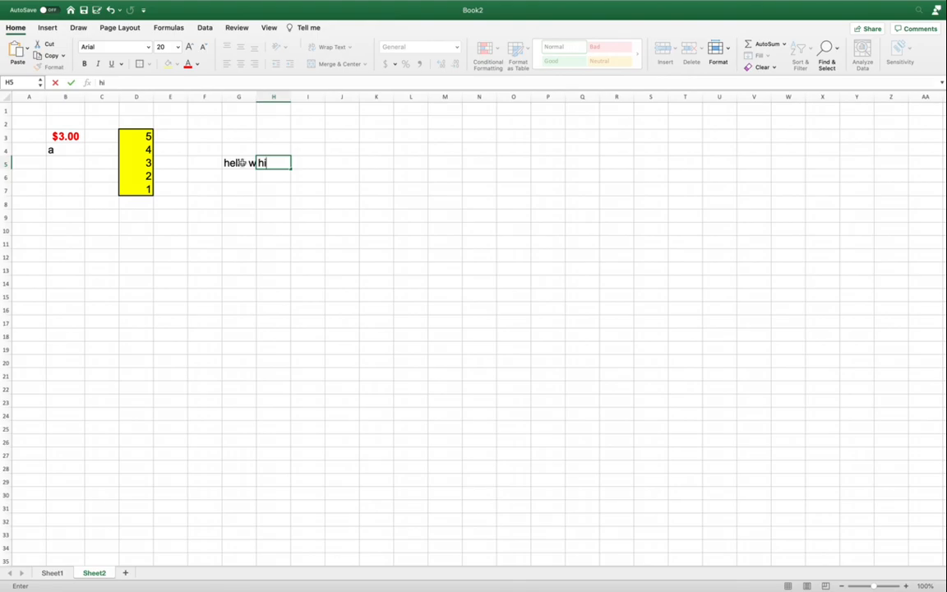
Try wrapping the text in cell G5, and undo the wrapping
click(241, 163)
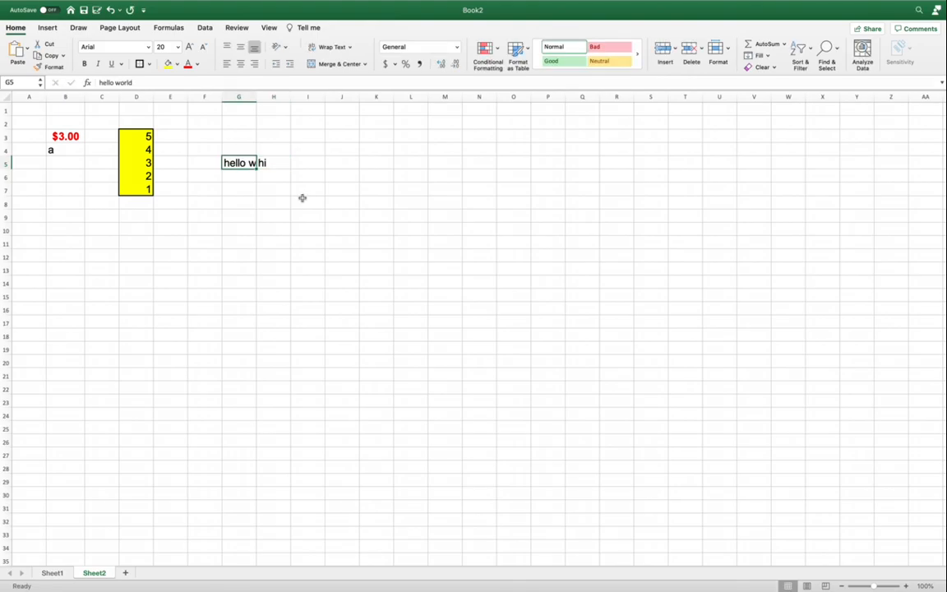
click(350, 47)
click(343, 60)
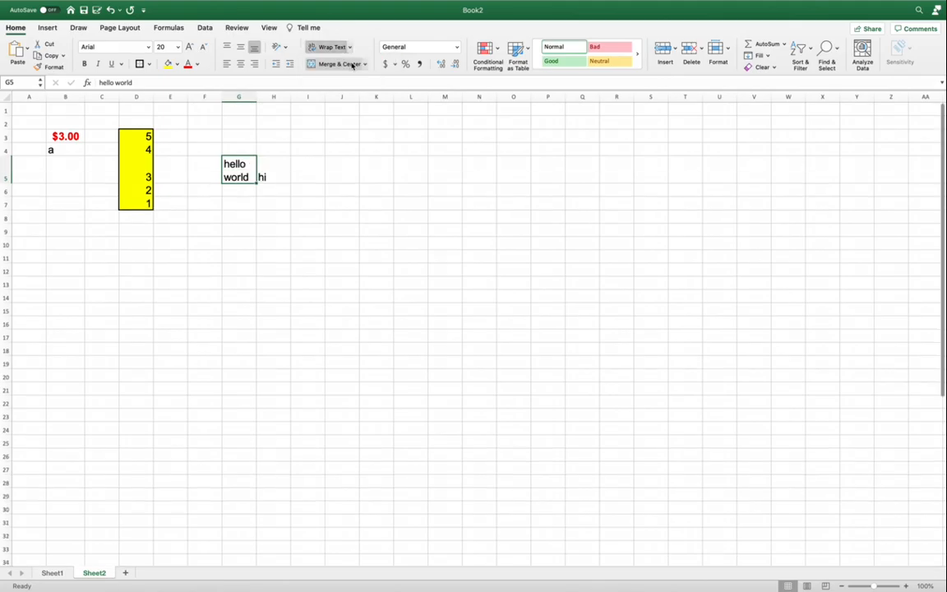
click(110, 10)
Widen column G enough to fit "hello world" in a single cell
drag(254, 96, 282, 96)
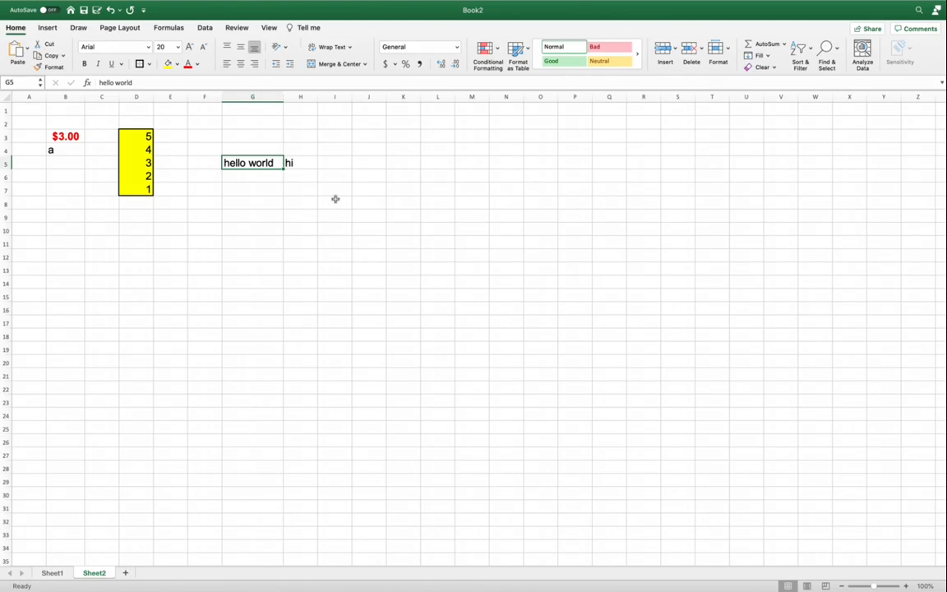
click(258, 190)
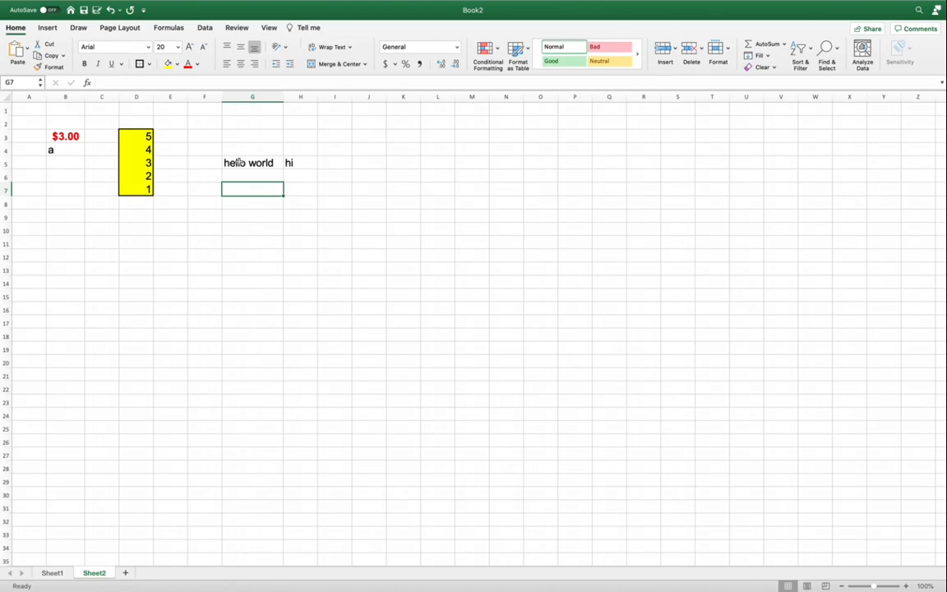
Merge the cells G5:I5, keeping only "hello world", and center the text horizontally in the merged cell
drag(235, 162, 333, 161)
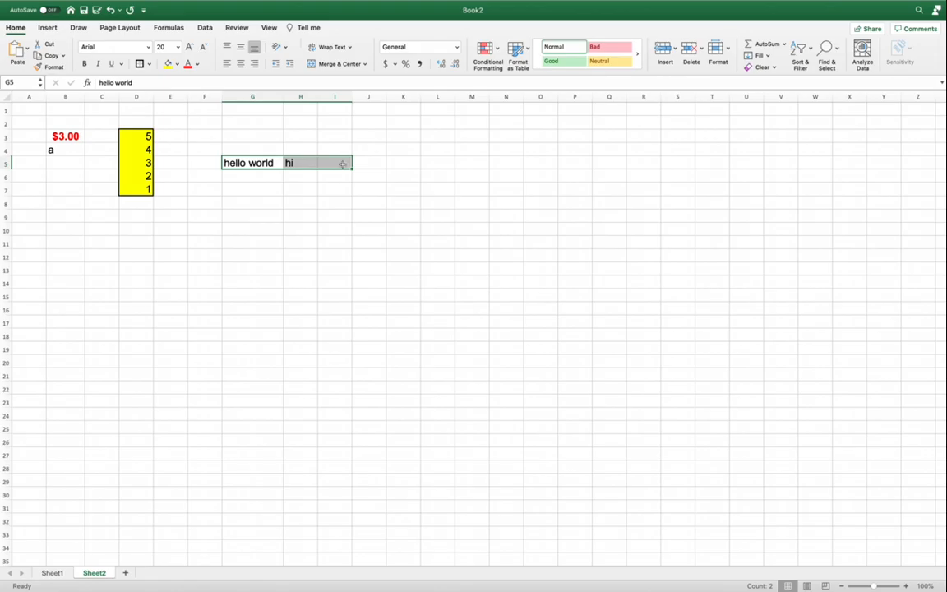
click(364, 64)
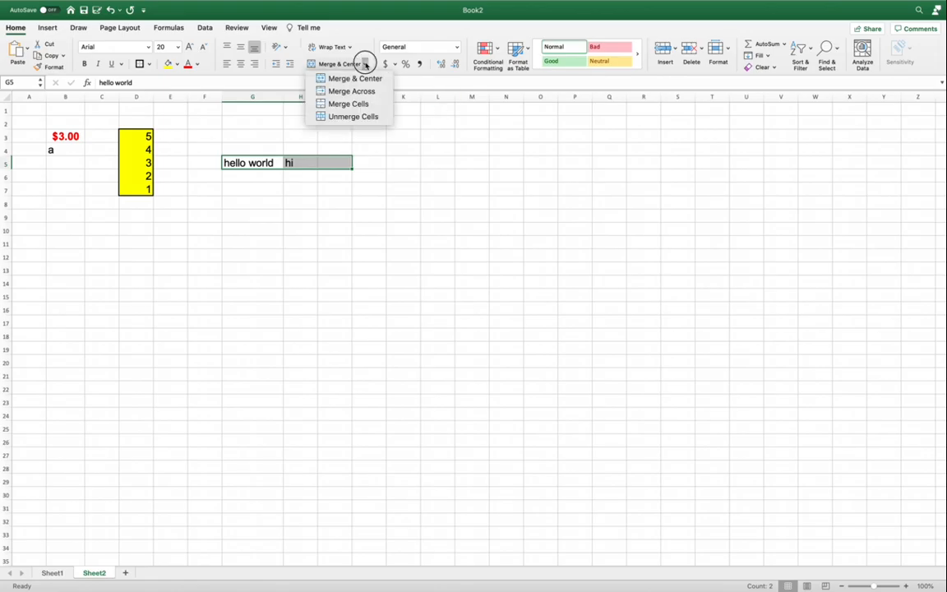
click(350, 103)
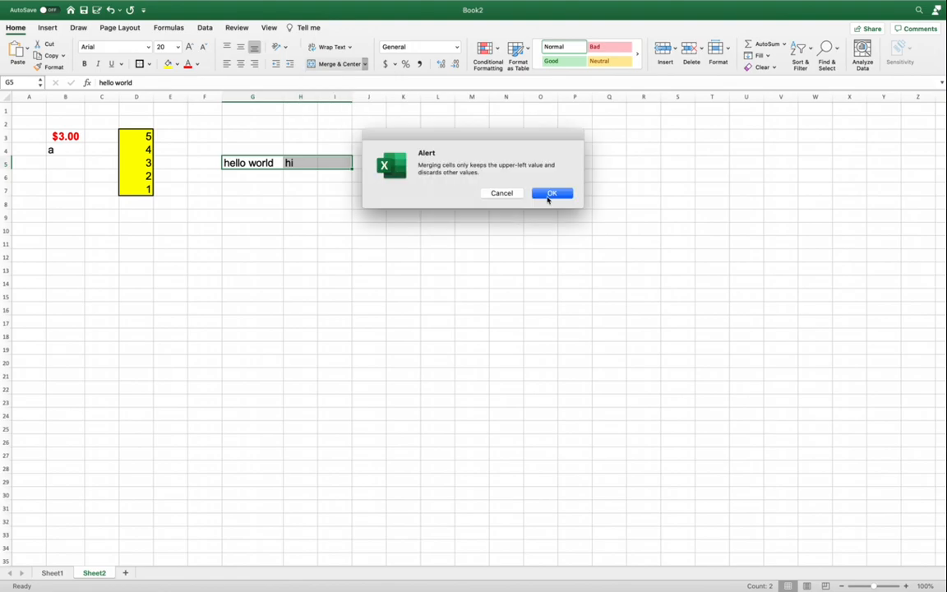
click(549, 193)
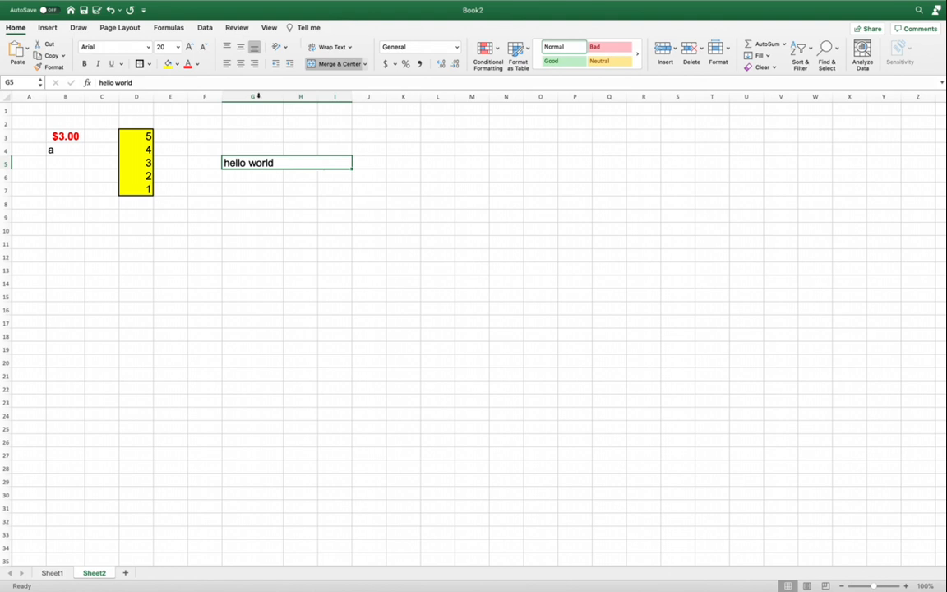
click(240, 64)
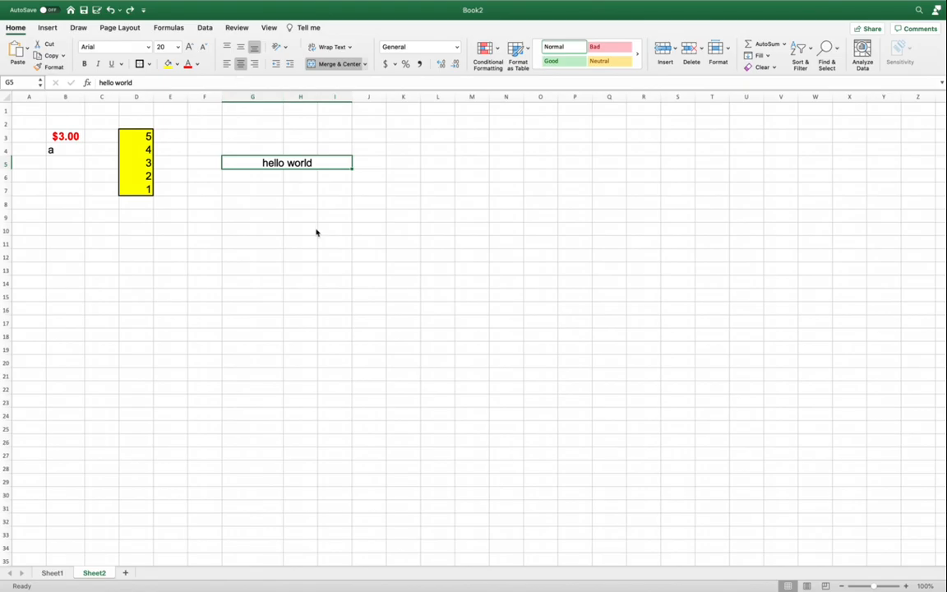
Add a conditional formatting rule to D3:D7 that gives cells equal to 3 a light red fill with dark red text
click(139, 135)
drag(139, 135, 148, 194)
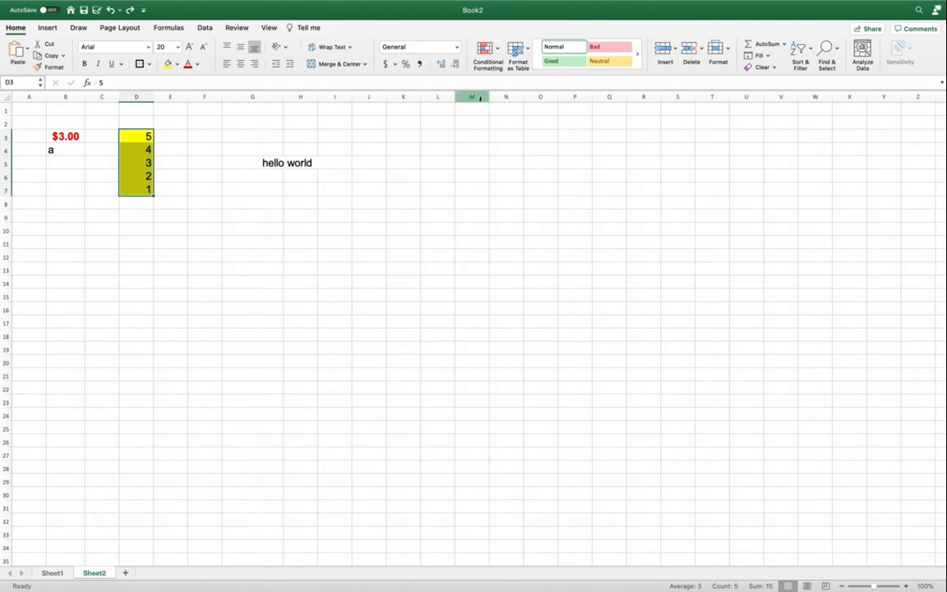
click(498, 53)
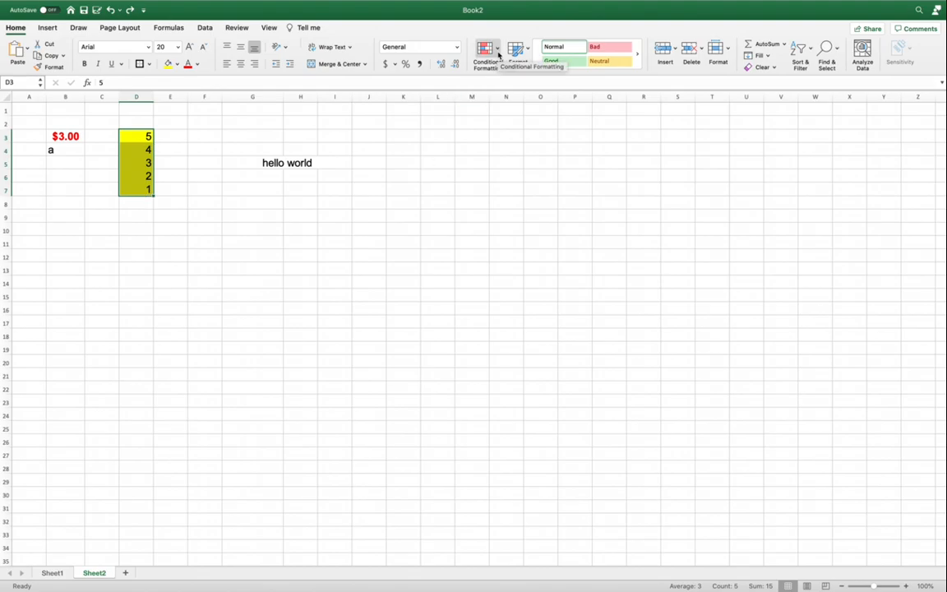
mouse_move(532, 66)
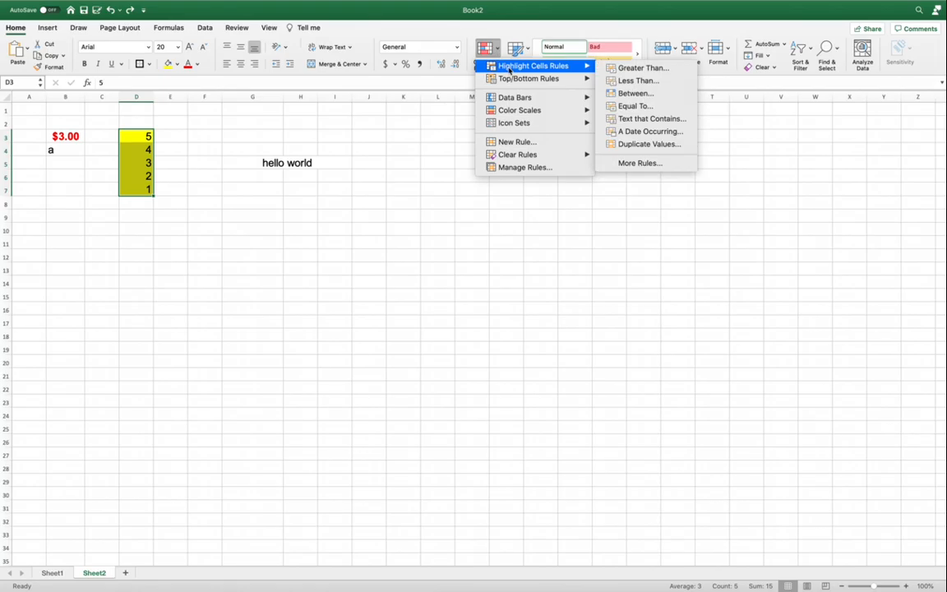
click(628, 106)
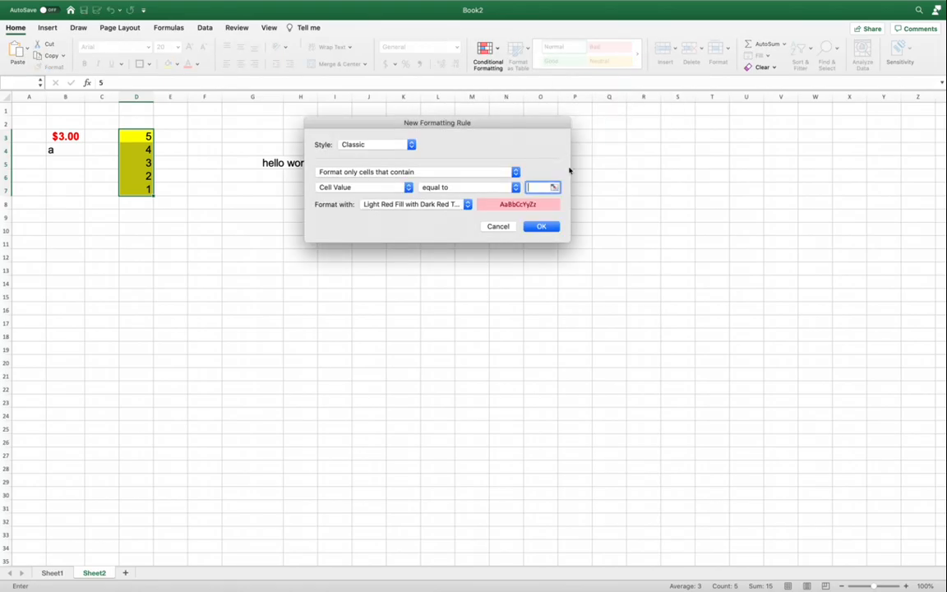
text(3)
click(468, 204)
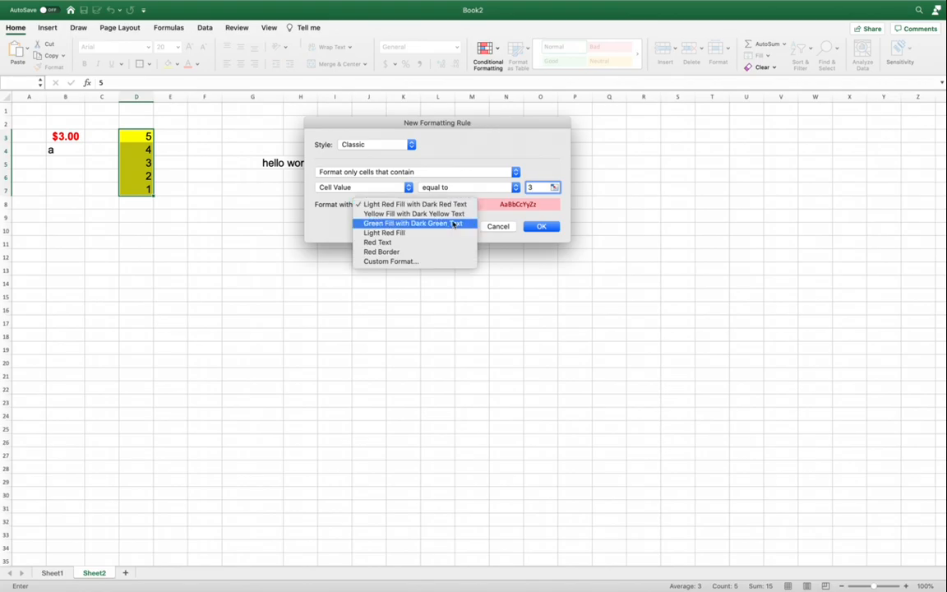
click(437, 205)
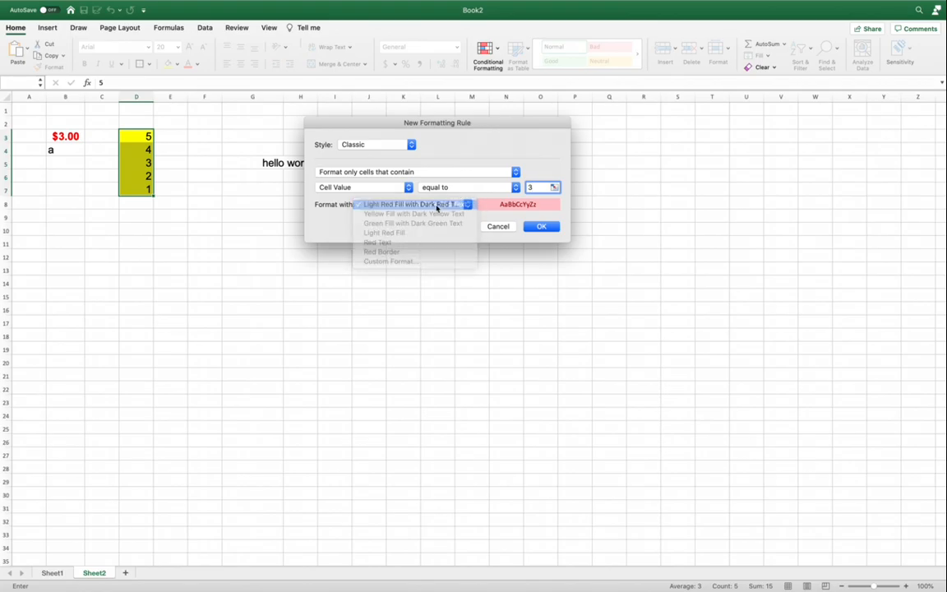
click(549, 227)
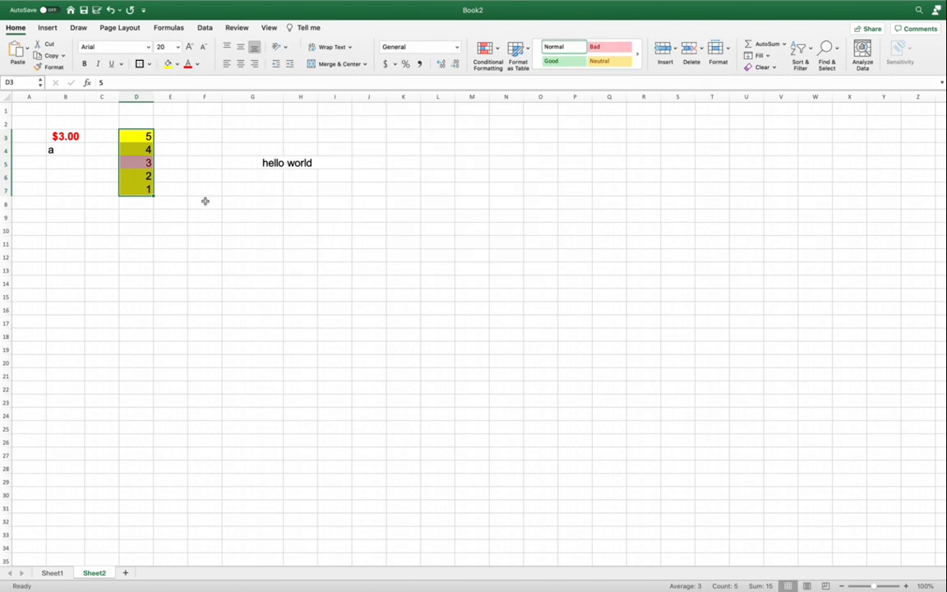
click(137, 231)
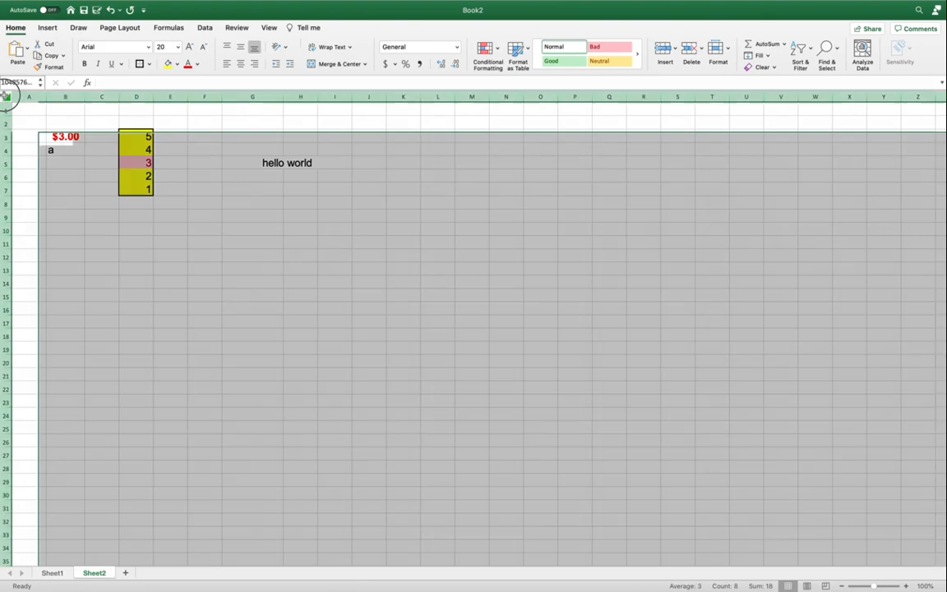
Add a conditional formatting rule to the entire sheet that gives cells equal to 3 a green fill with dark green text
click(6, 97)
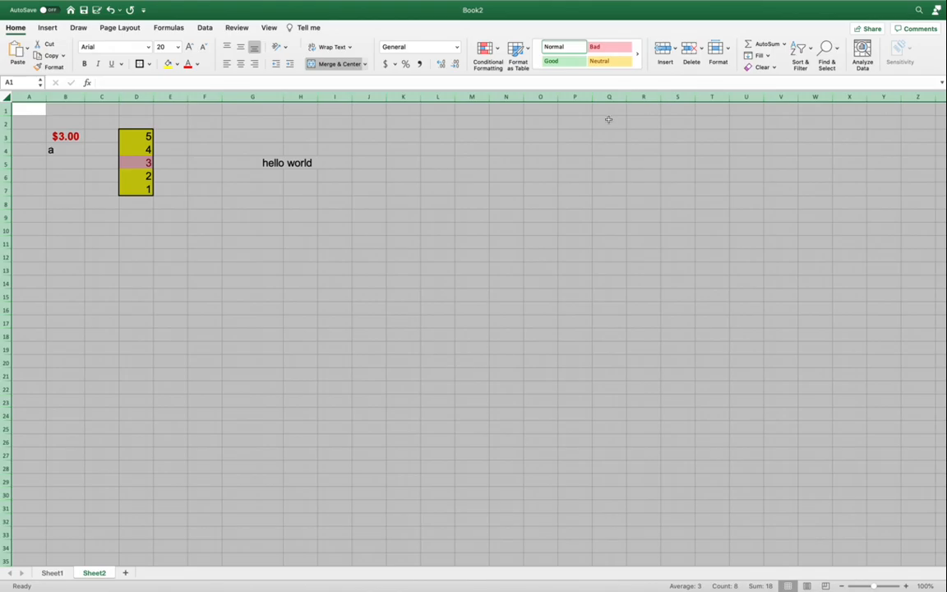
click(499, 54)
mouse_move(493, 65)
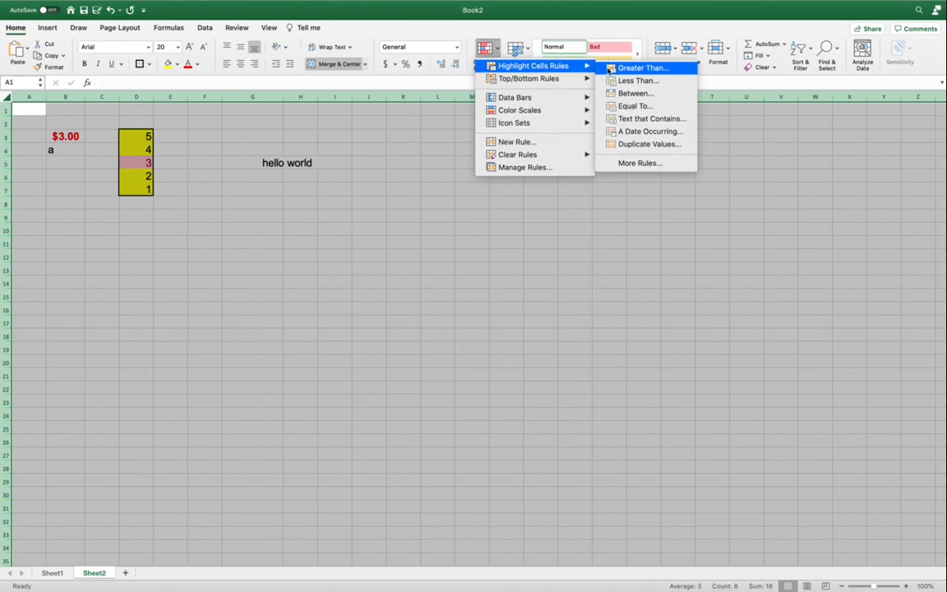
click(634, 106)
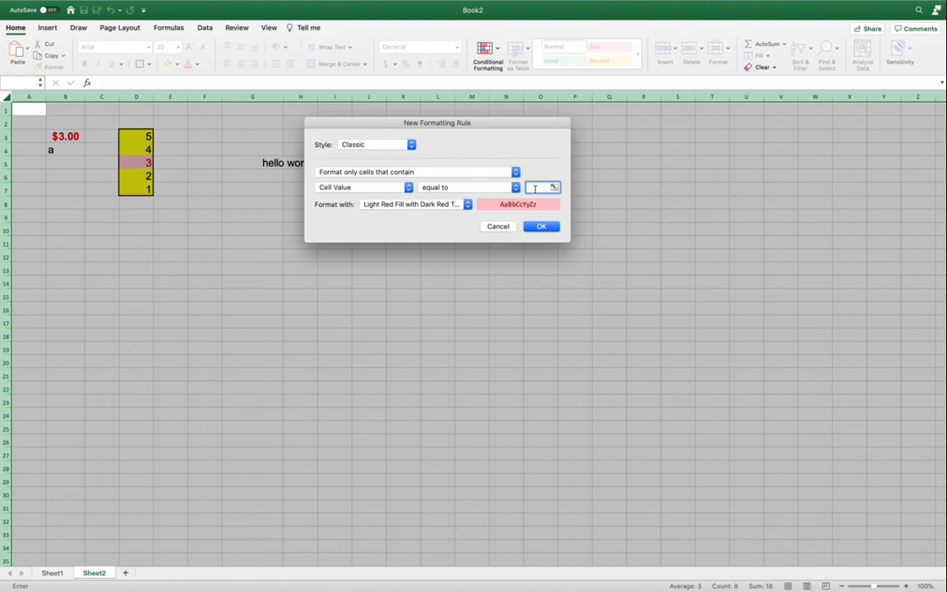
text(3)
click(443, 205)
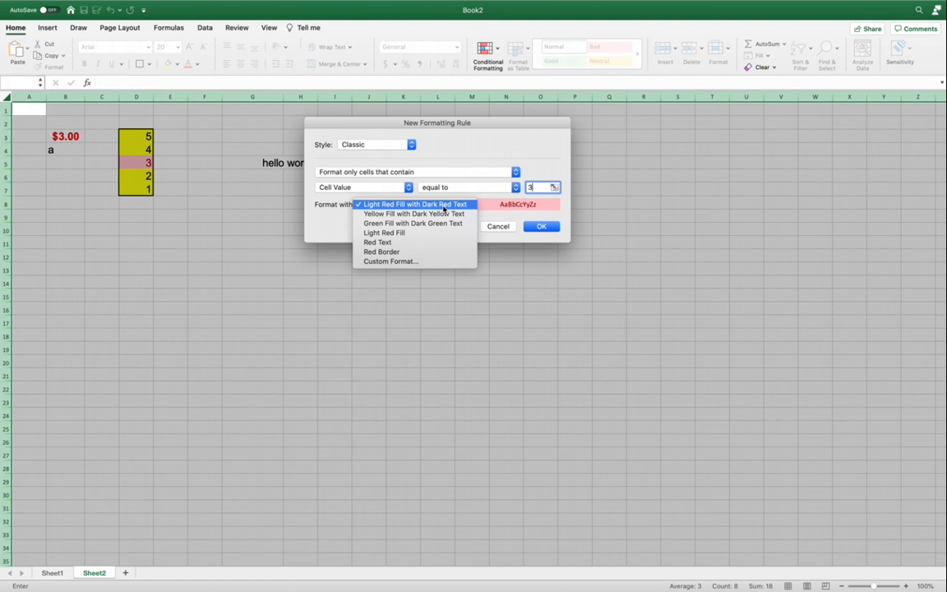
click(442, 224)
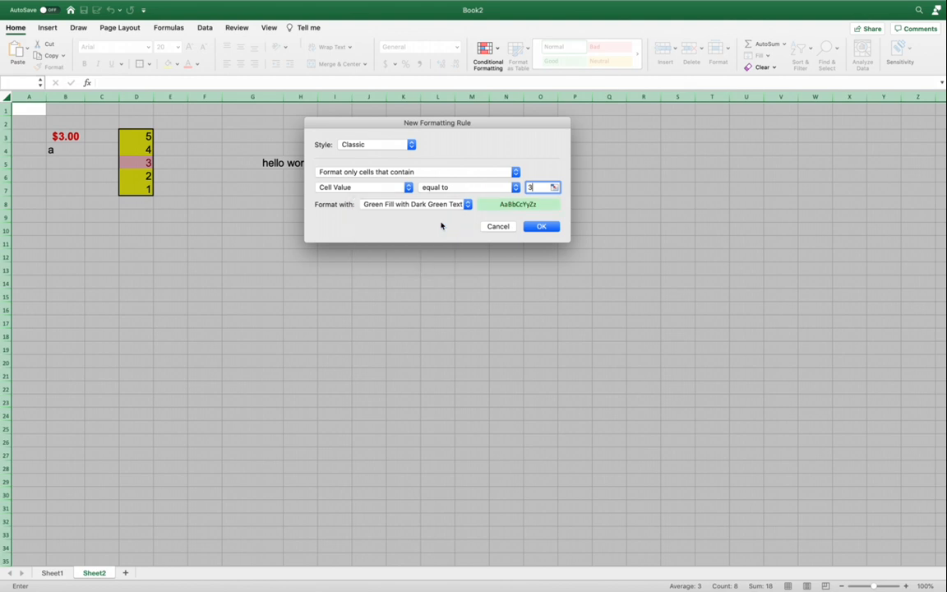
click(555, 225)
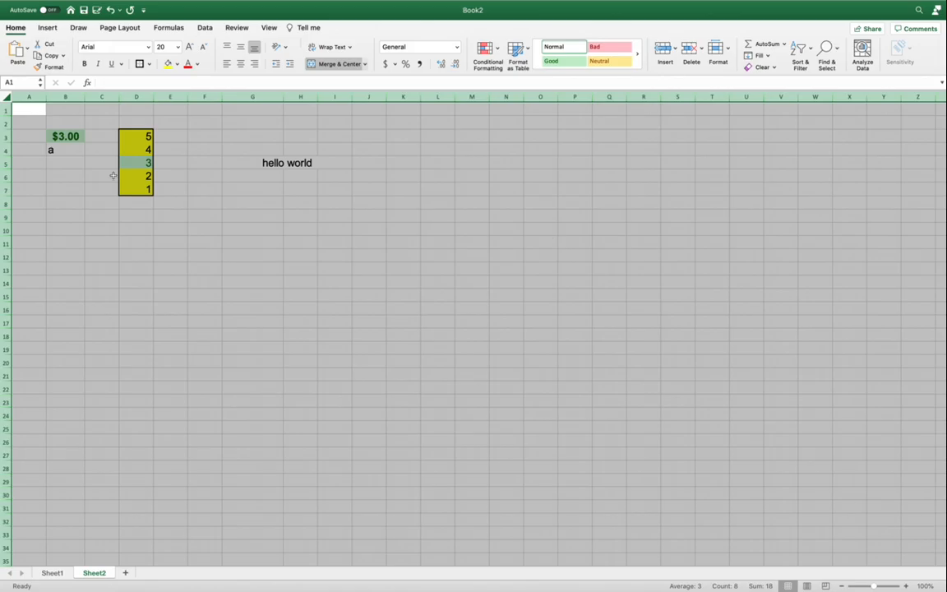
click(76, 160)
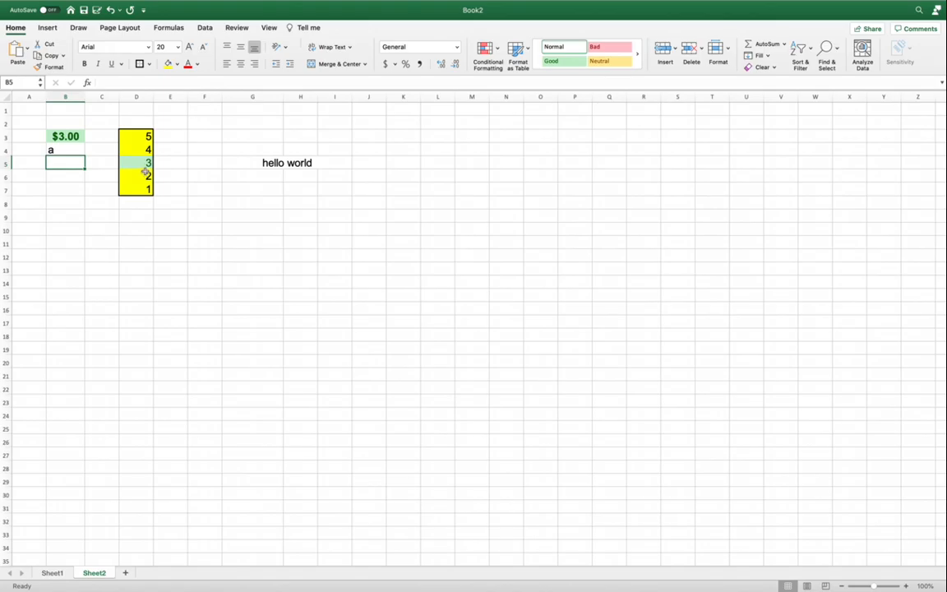
click(135, 215)
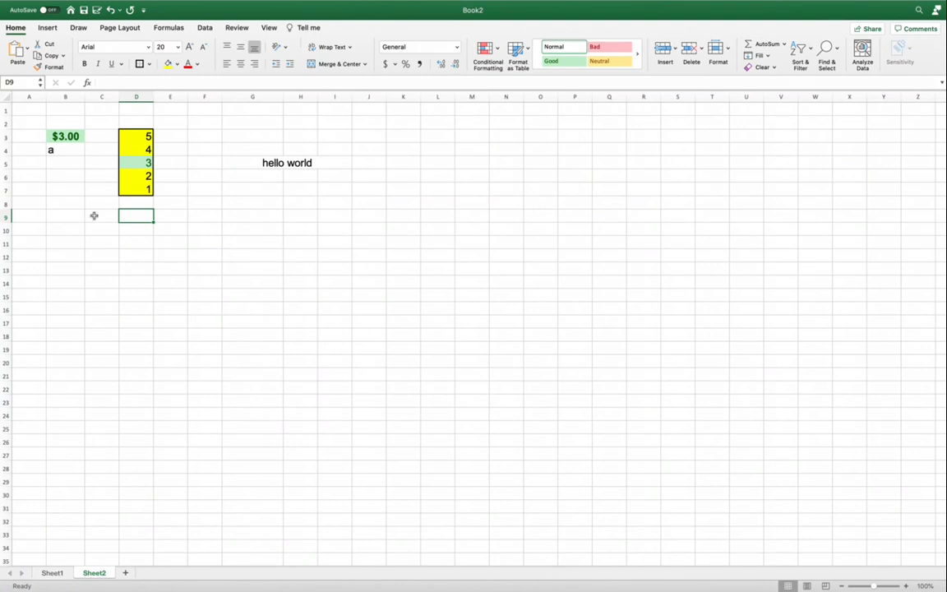
Examine the number, alignment, font, border, fill and protection options in Format Cells for row 3, and cancel without changes
click(6, 136)
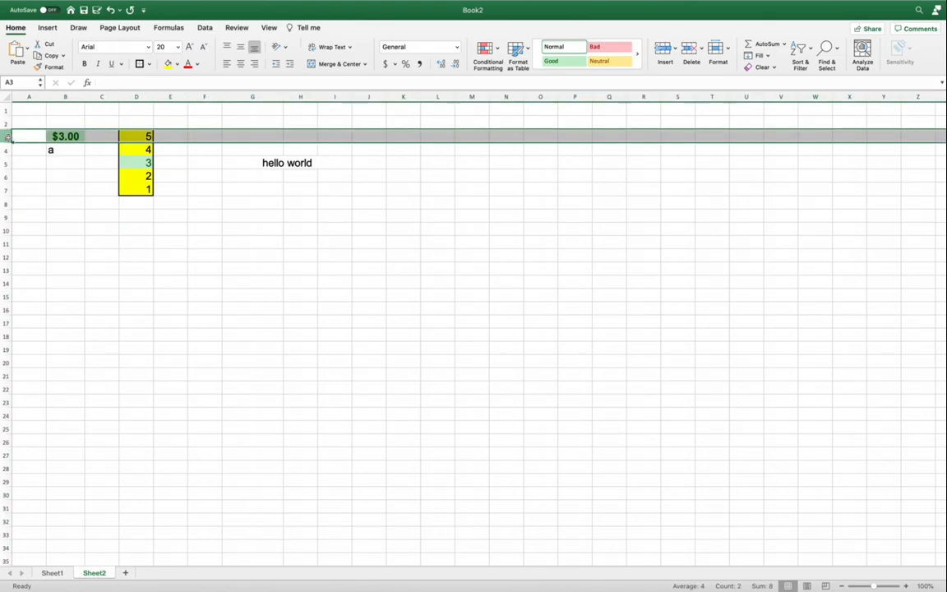
right_click(7, 137)
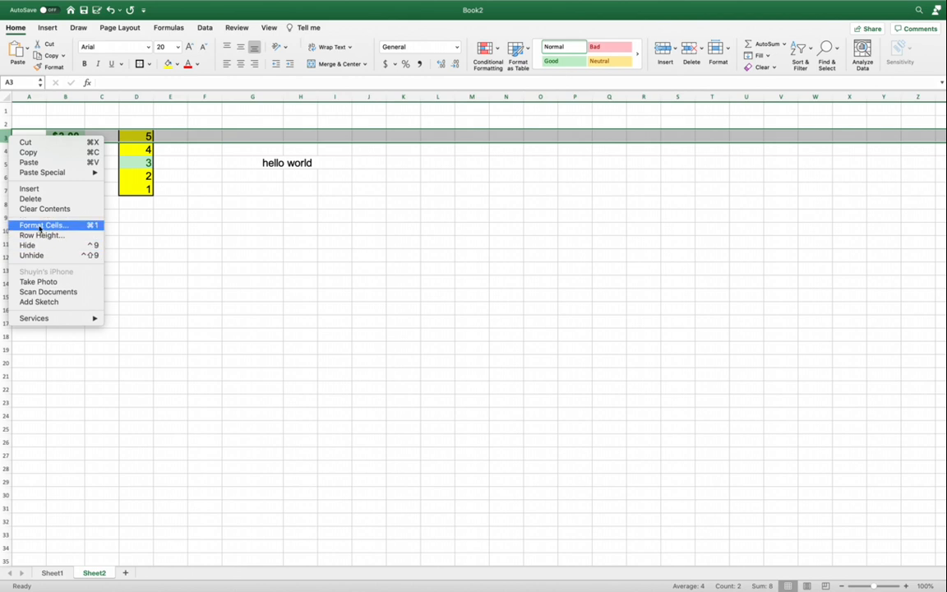
click(40, 230)
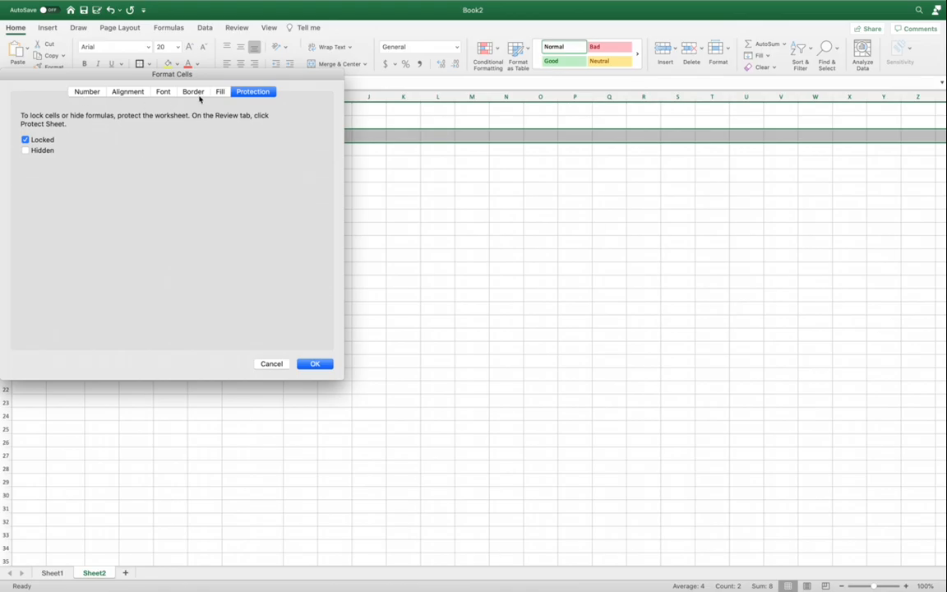
click(88, 93)
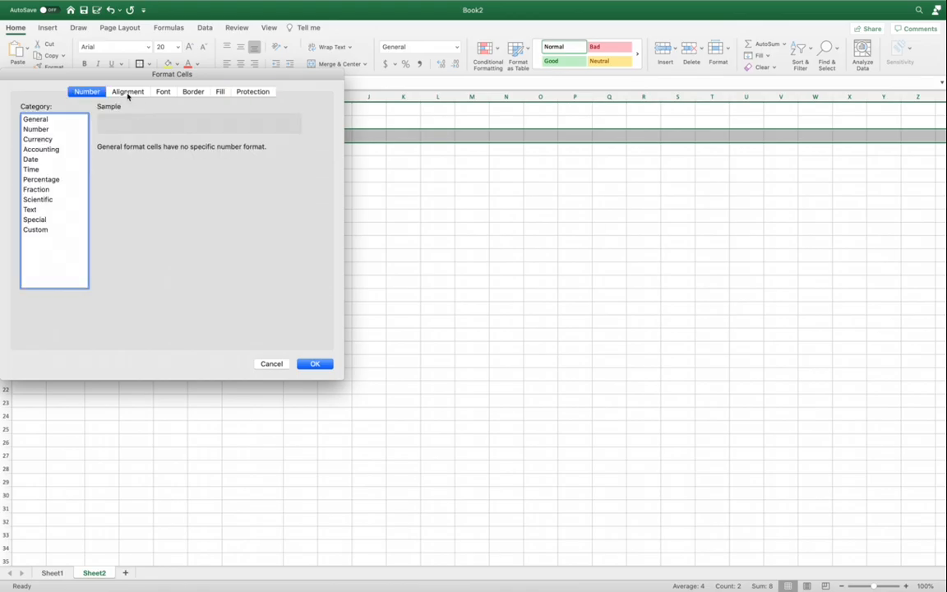
click(127, 94)
click(163, 92)
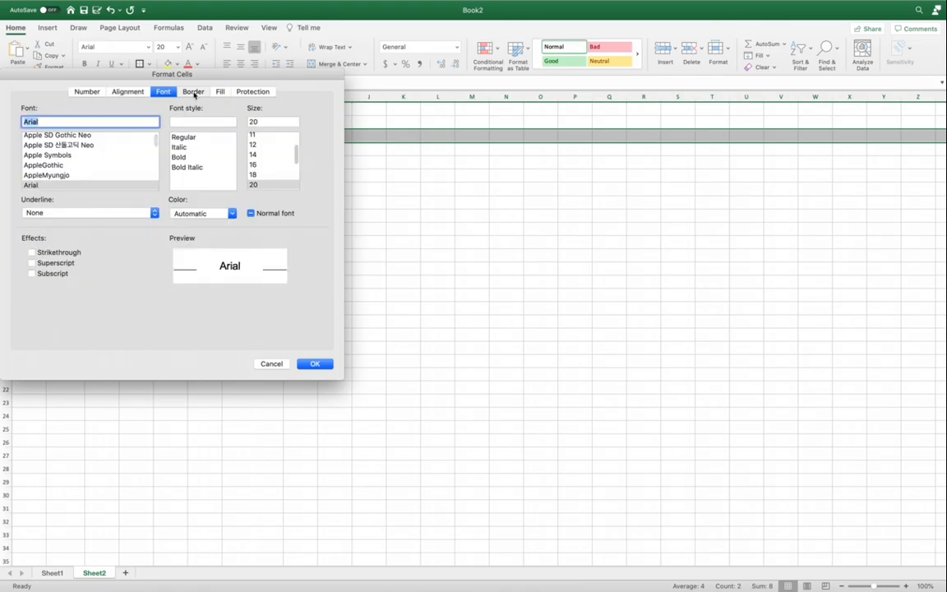
click(194, 92)
click(219, 93)
click(254, 93)
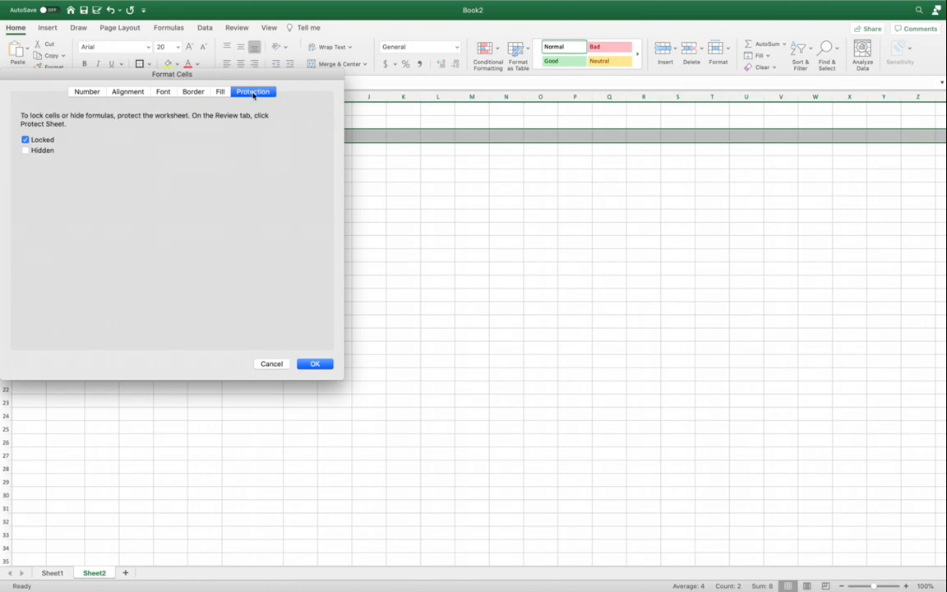
click(278, 367)
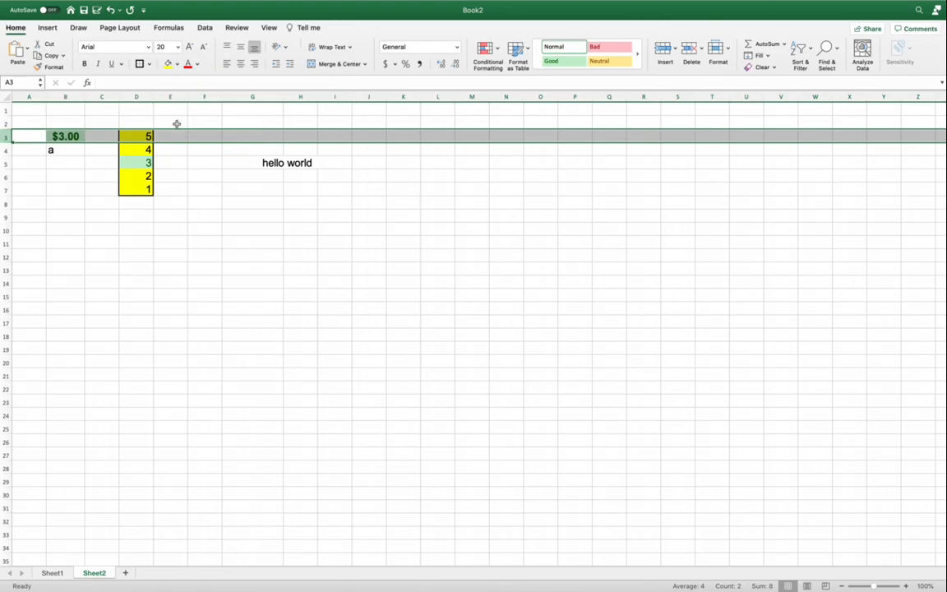